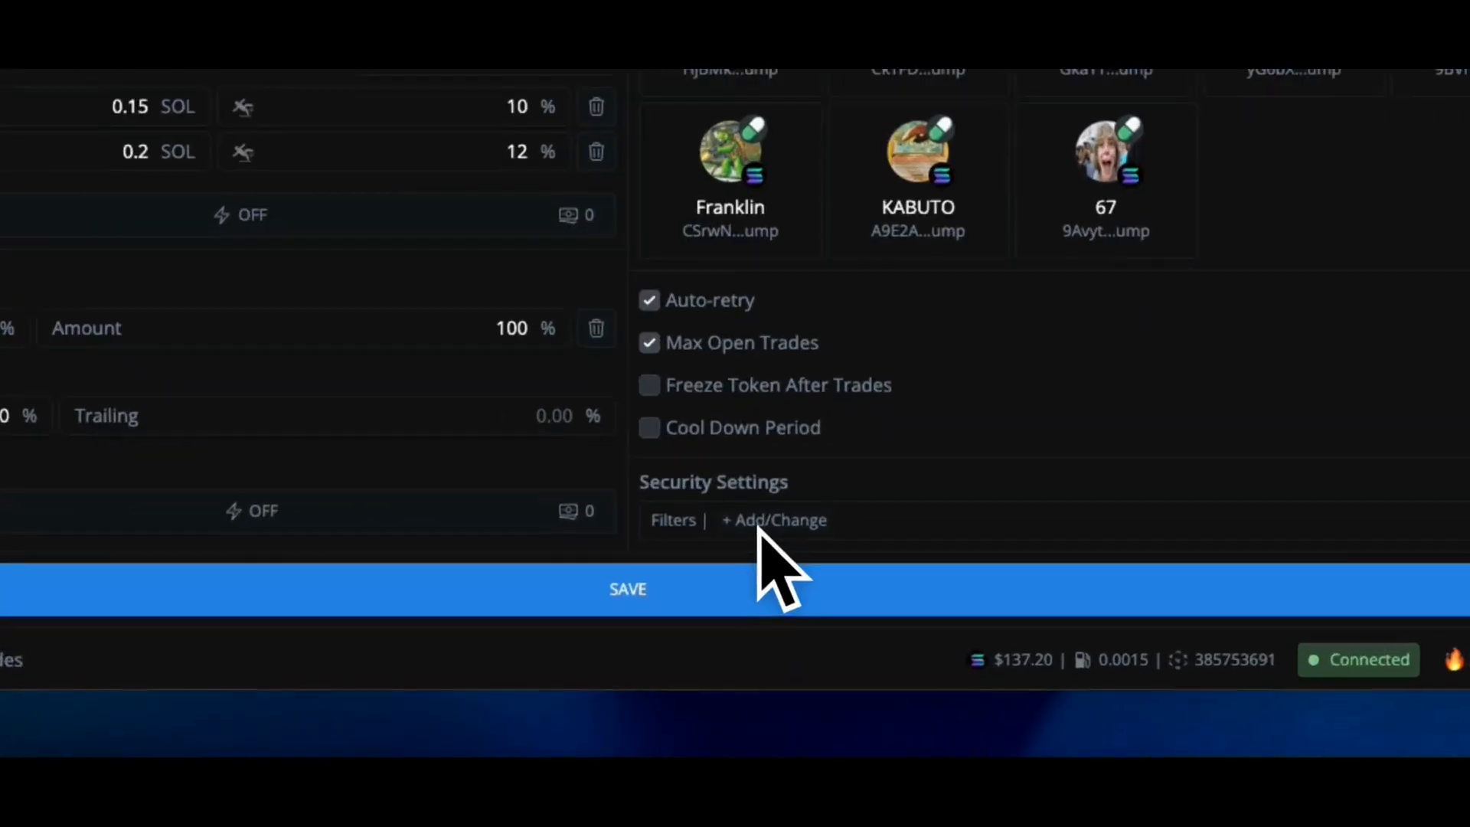
- Open the bot's security filters and enable the DEX Filter for Raydium V4/Cp/Clmm, Pump V1, Pump Swap and LaunchLab
left_click(750, 498)
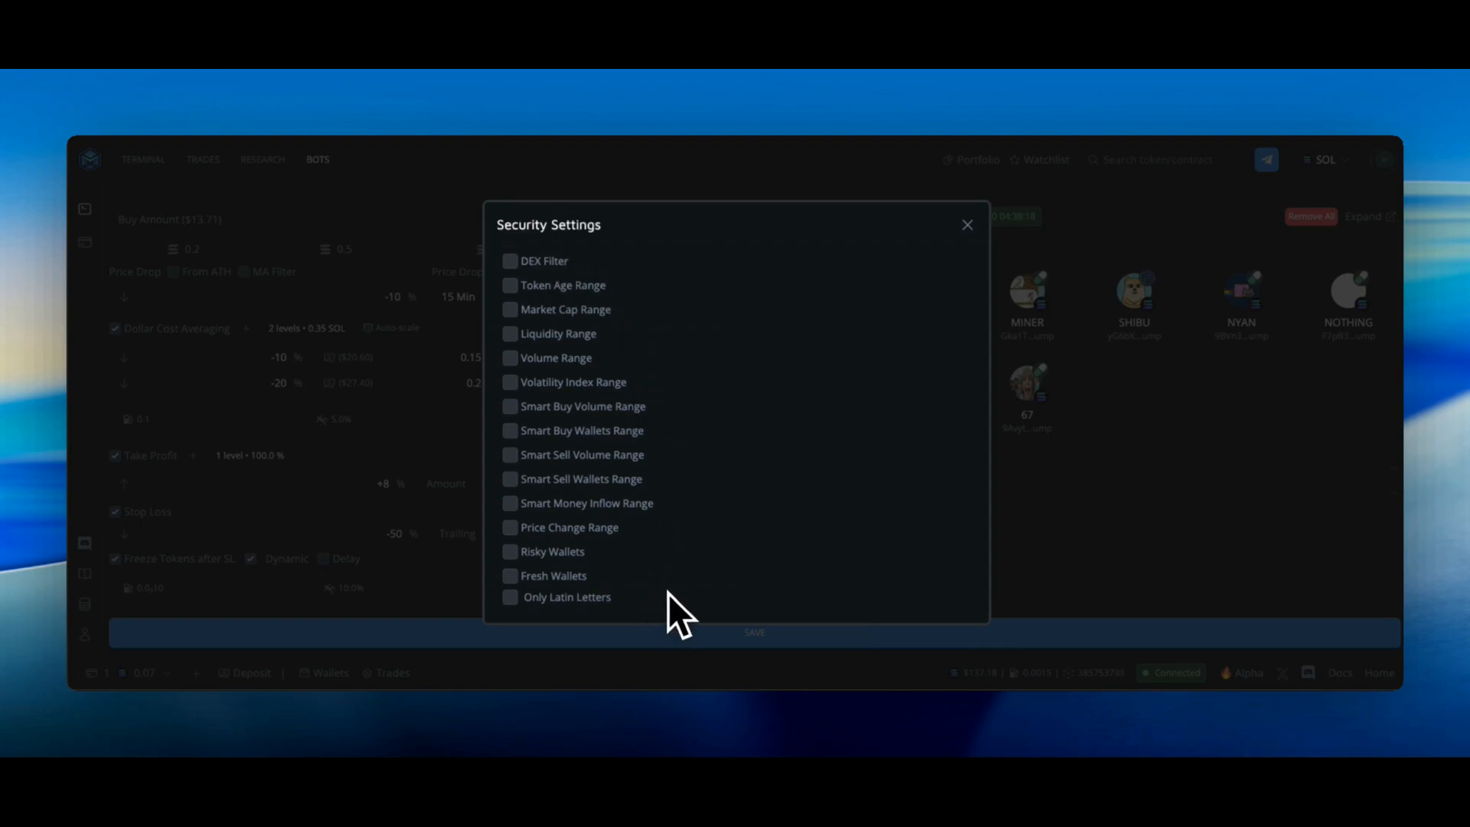
left_click(510, 261)
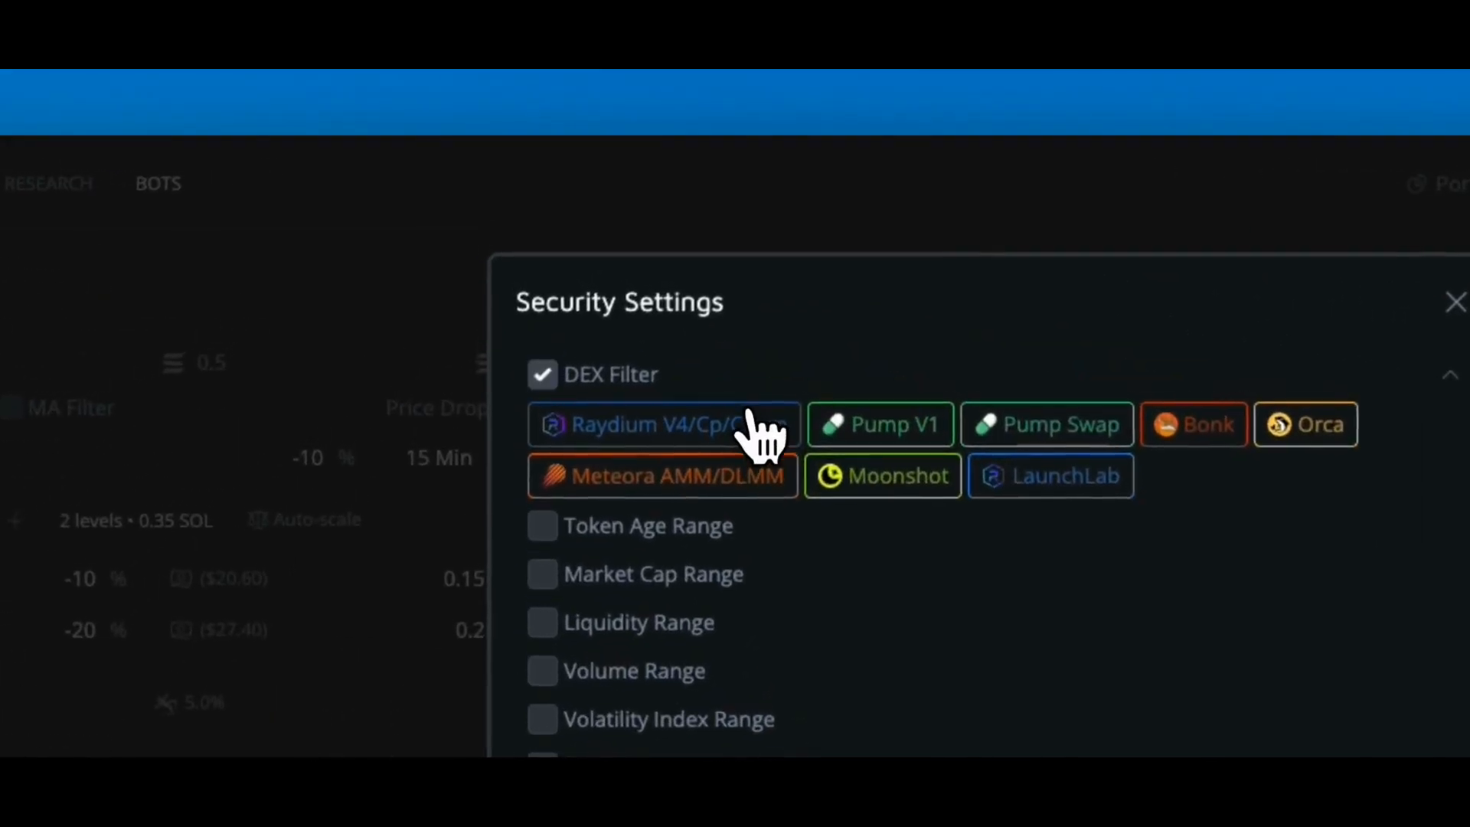
left_click(749, 413)
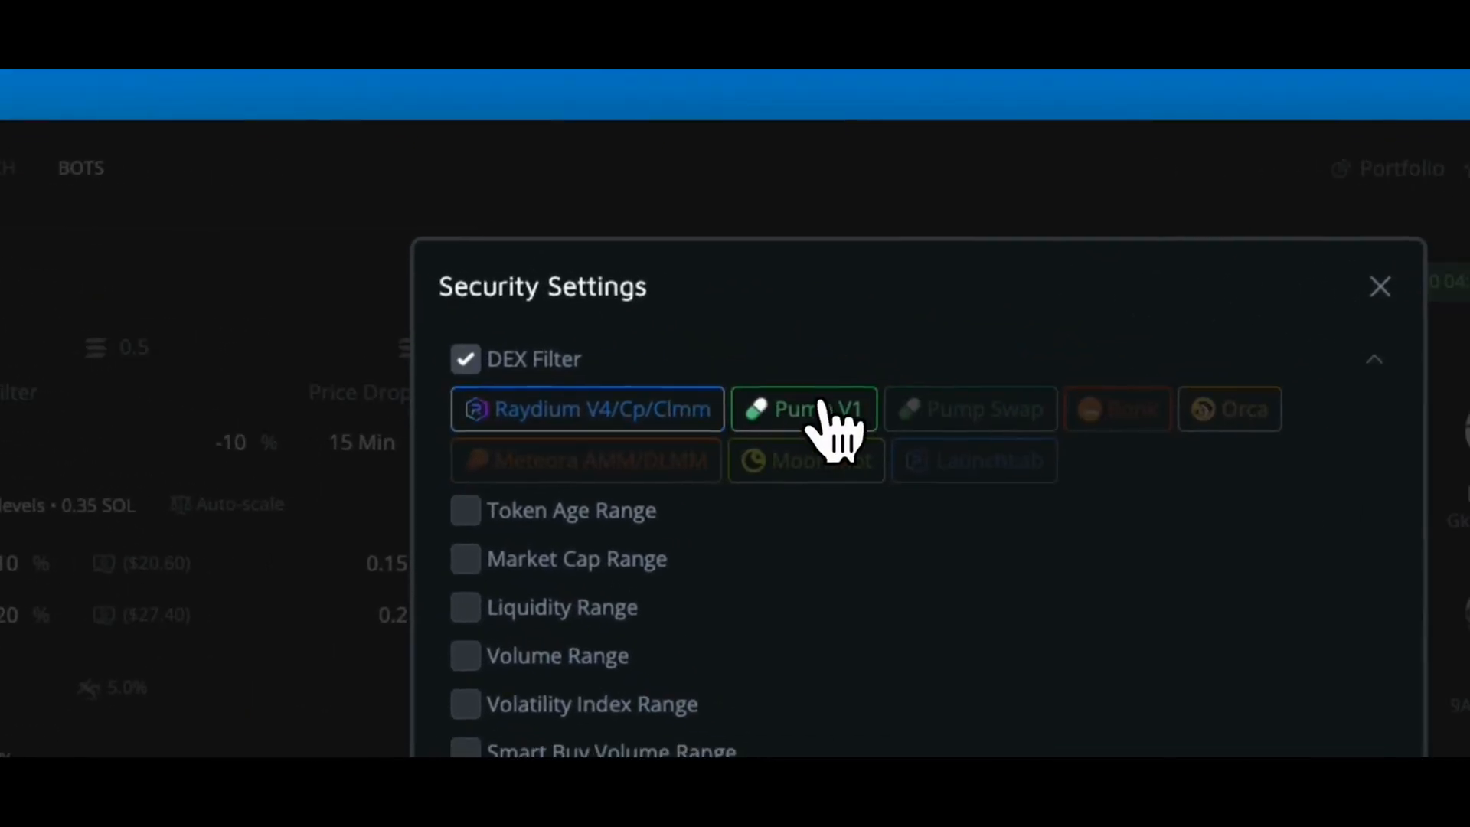
left_click(898, 414)
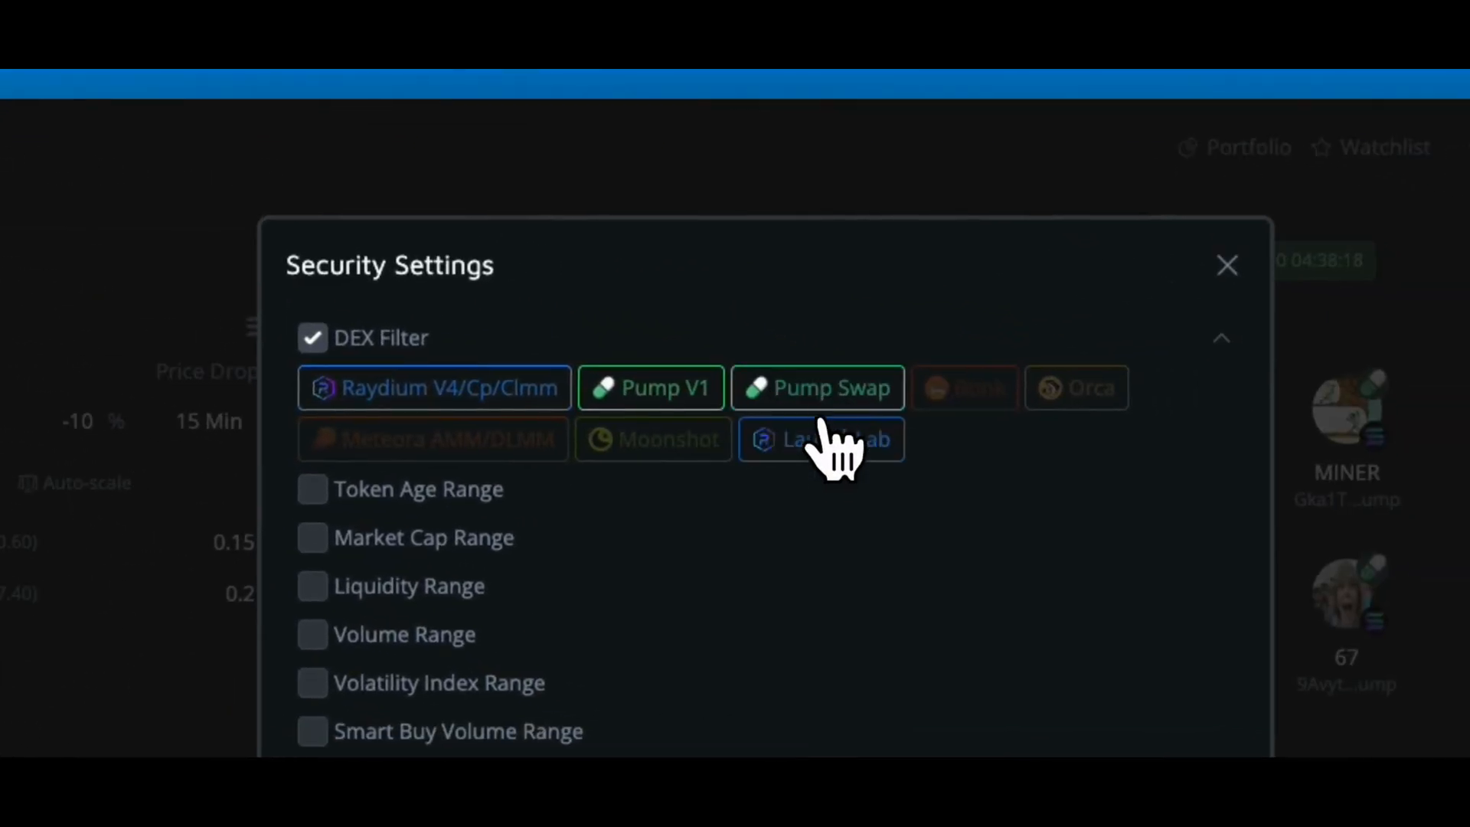
left_click(819, 442)
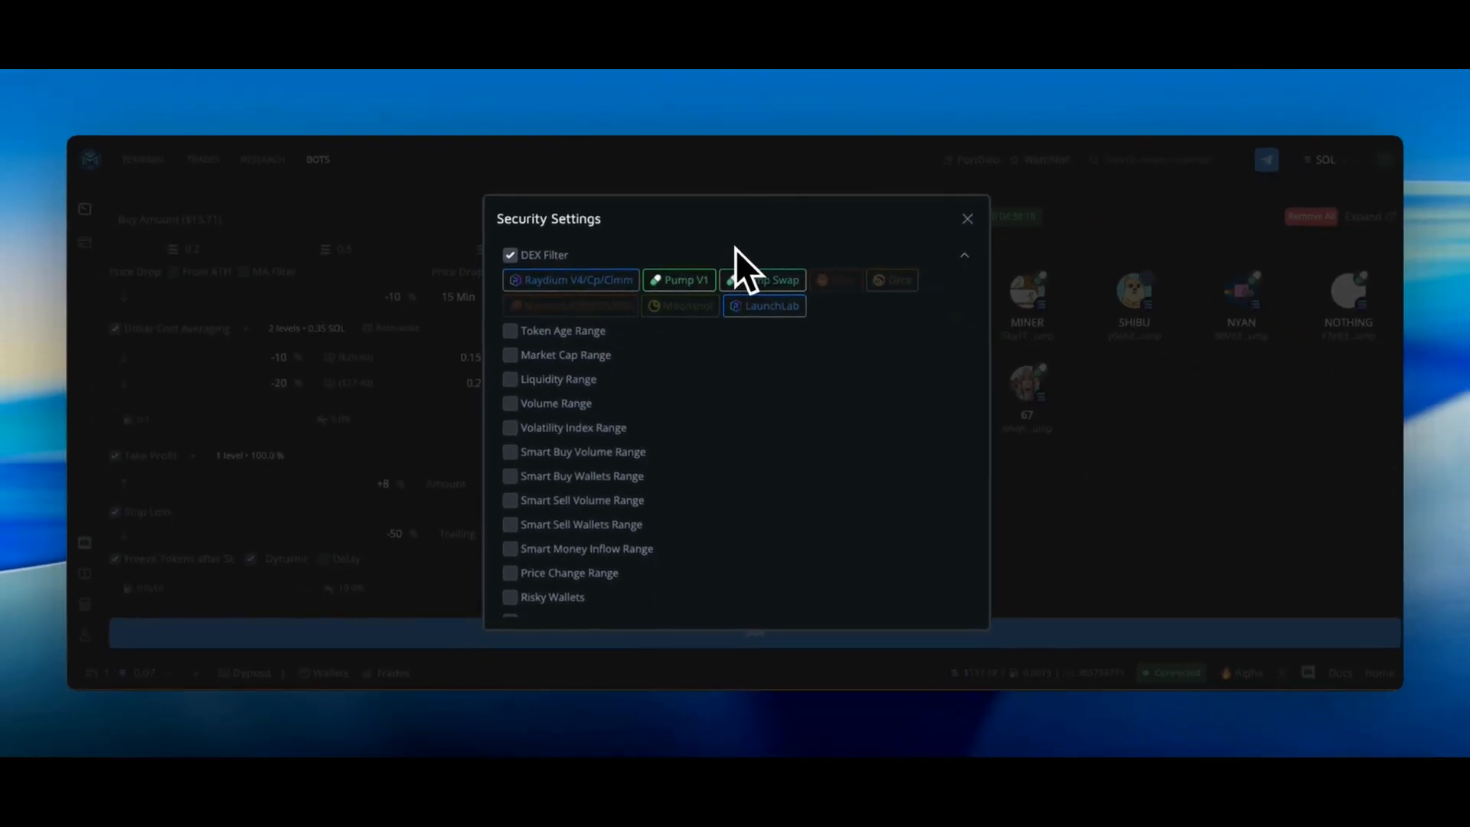
- Add Bonk, Orca, Moonshot and Meteora AMM/DLMM to the exchanges allowed by the DEX Filter
left_click(838, 280)
left_click(896, 278)
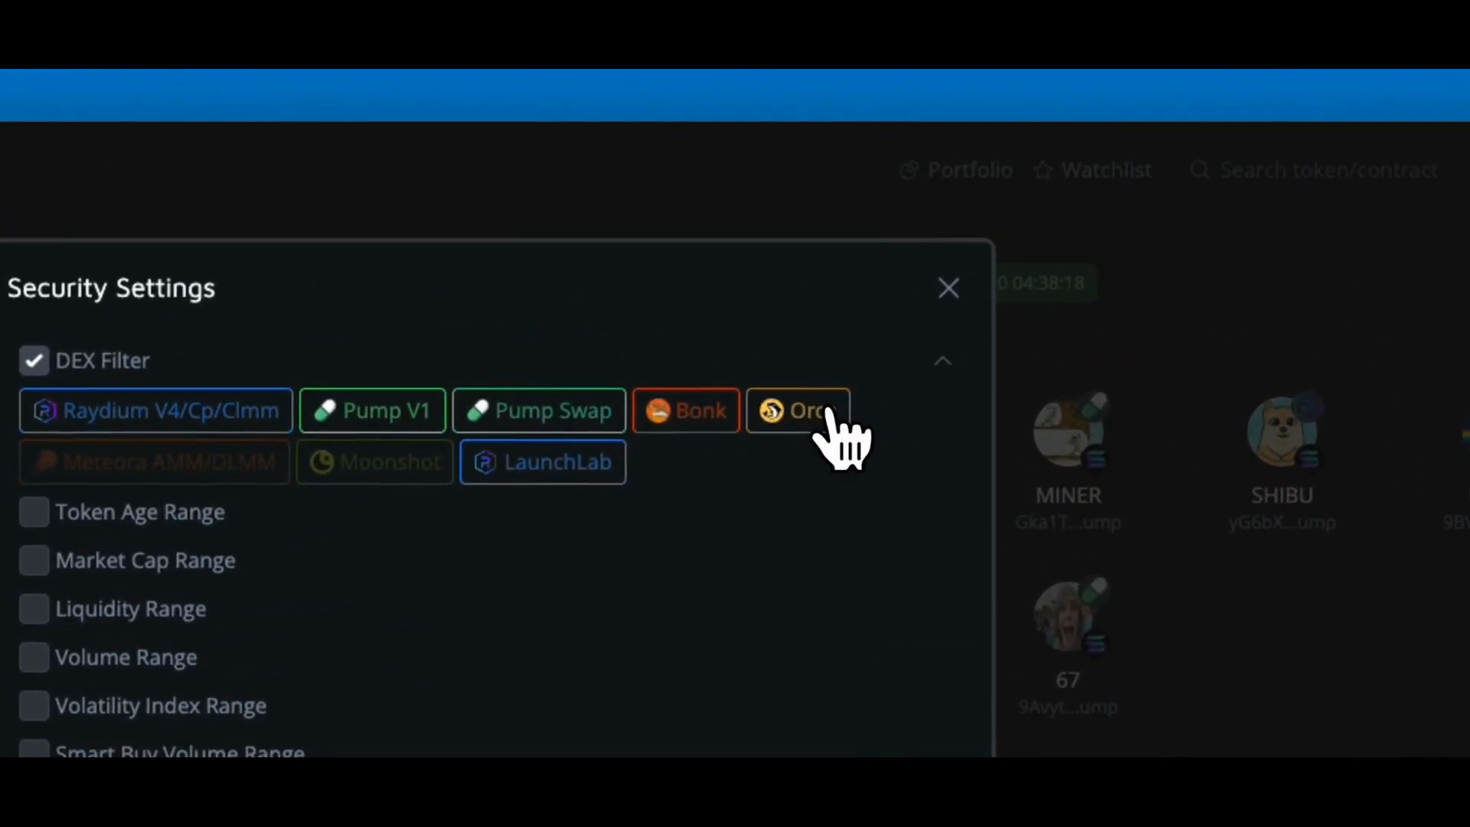
left_click(321, 458)
left_click(240, 463)
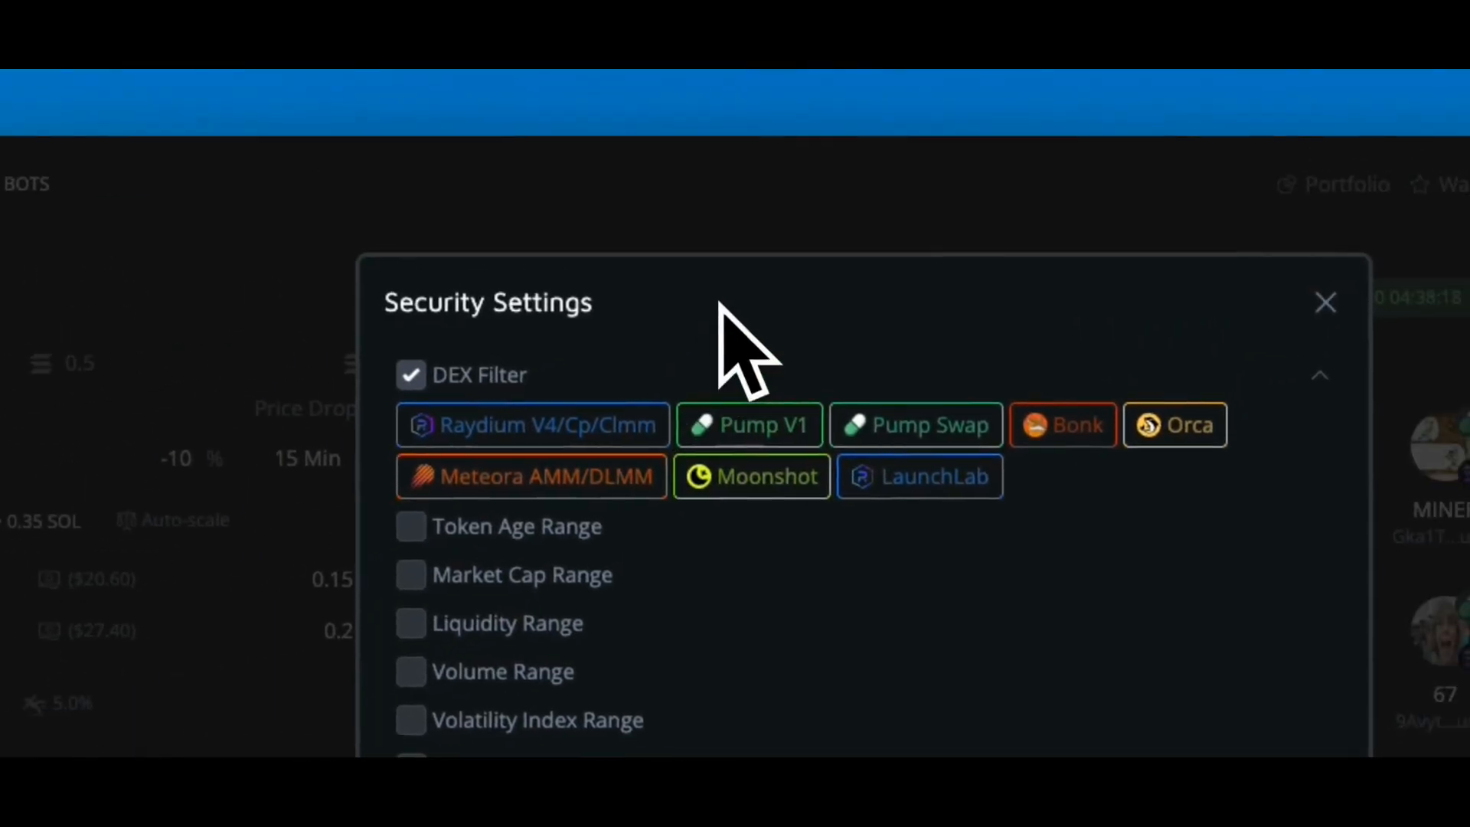
- Exclude Moonshot, Orca and Bonk from the DEX Filter
left_click(744, 479)
left_click(823, 375)
left_click(739, 376)
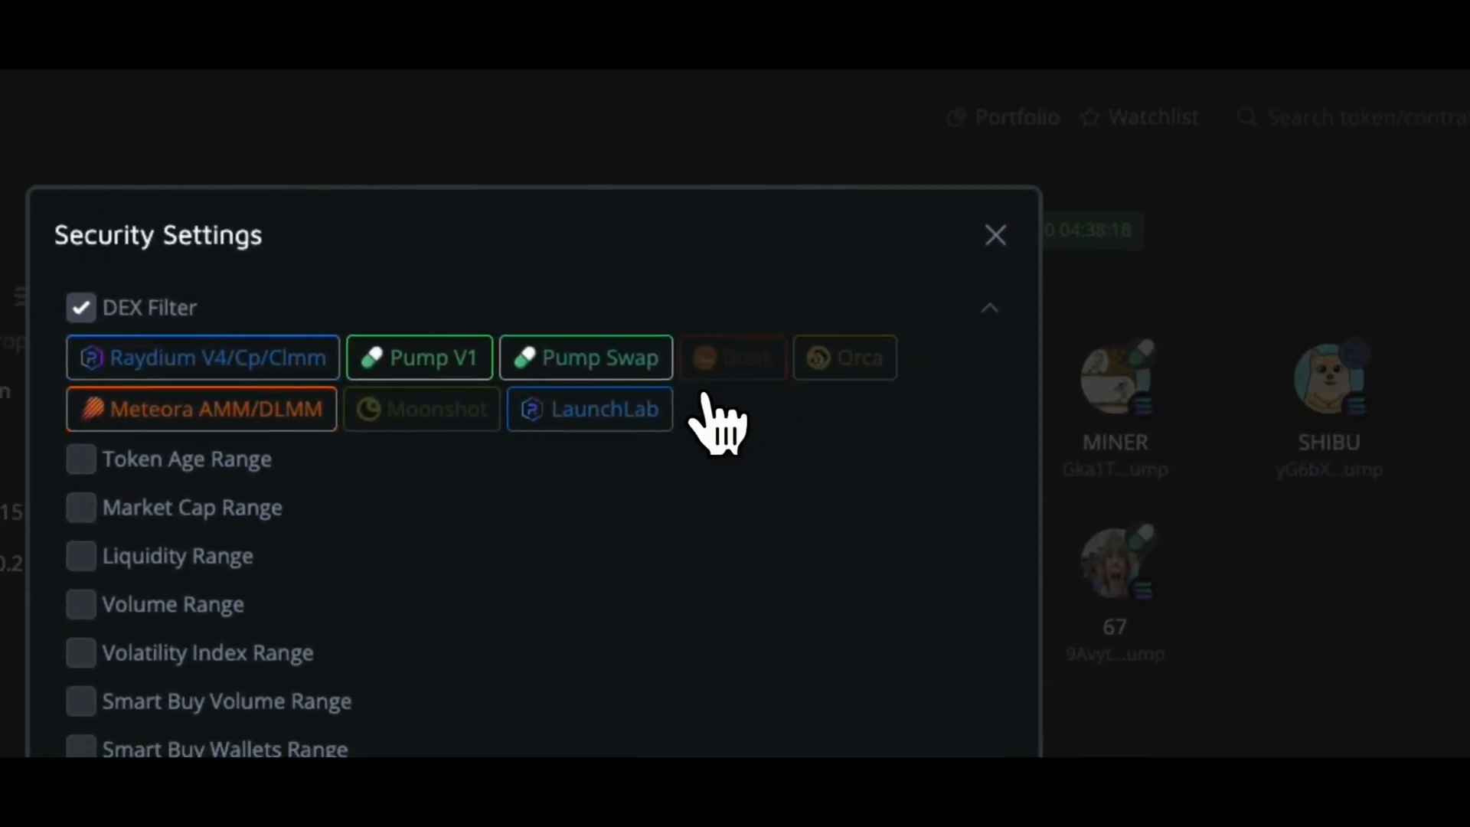
- Enable the Token Age Range filter with a minimum of 60 and a maximum of 1440 minutes
left_click(536, 396)
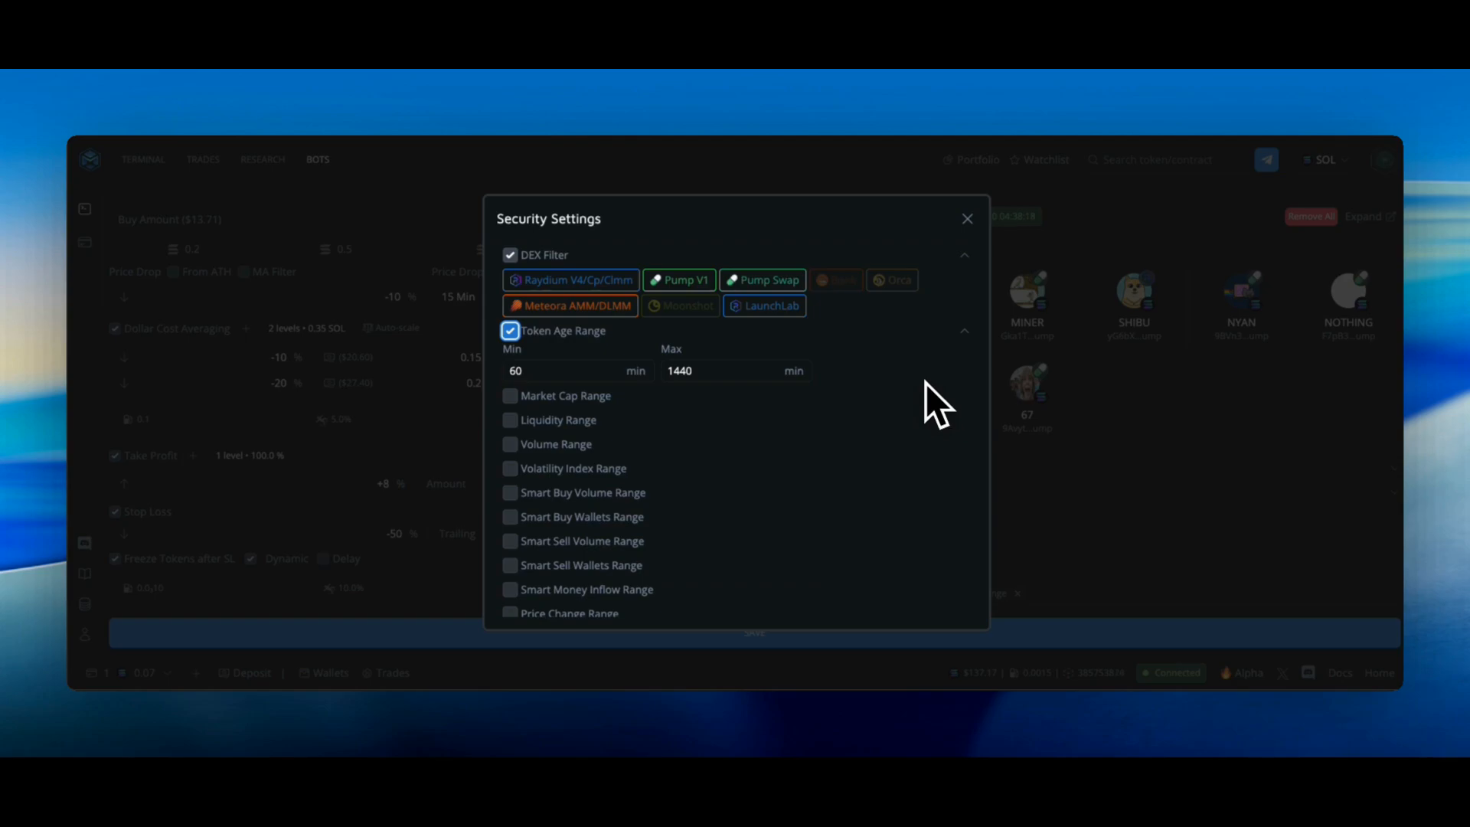
left_click(580, 372)
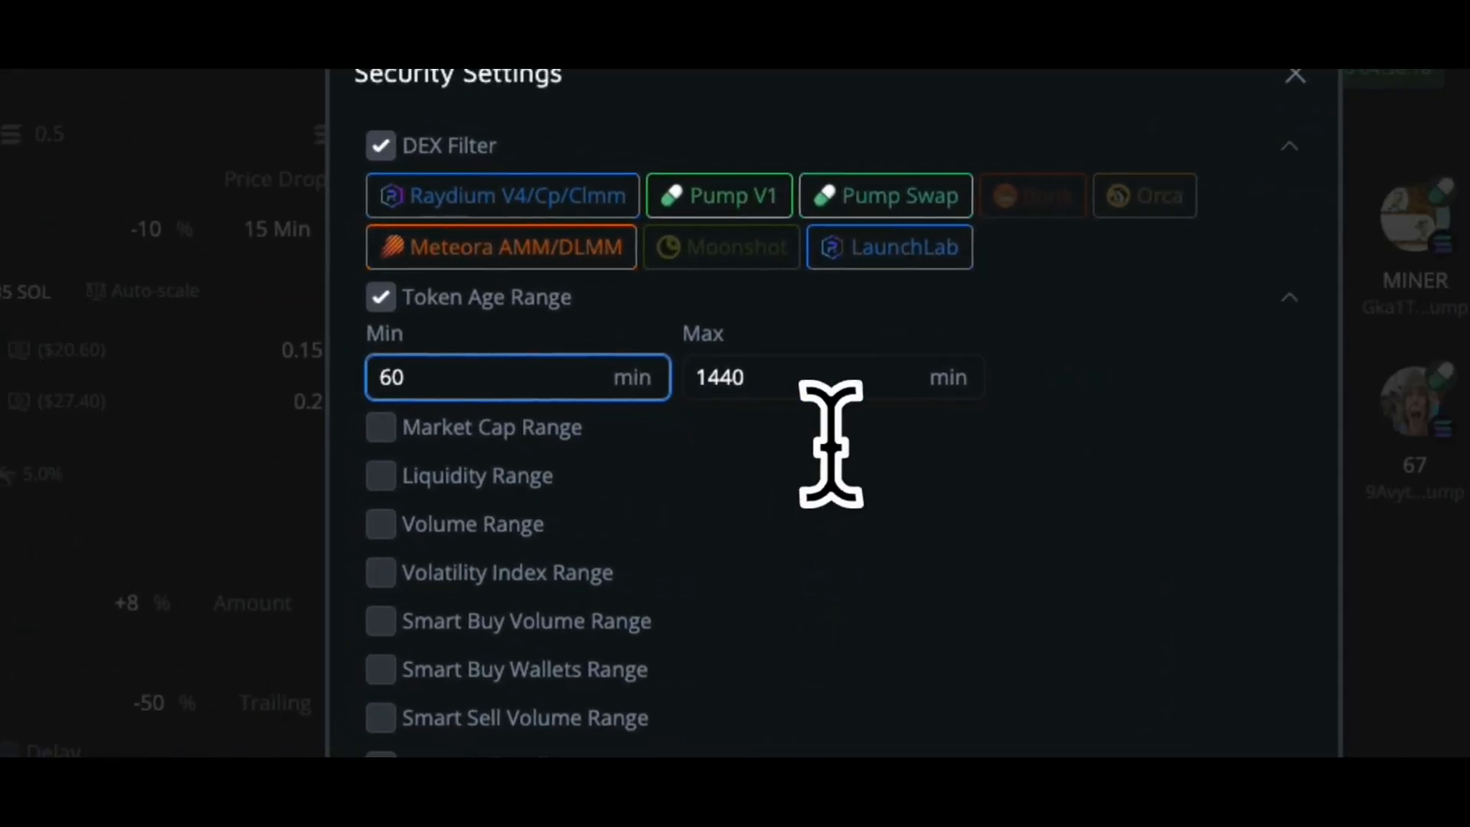
left_click(836, 444)
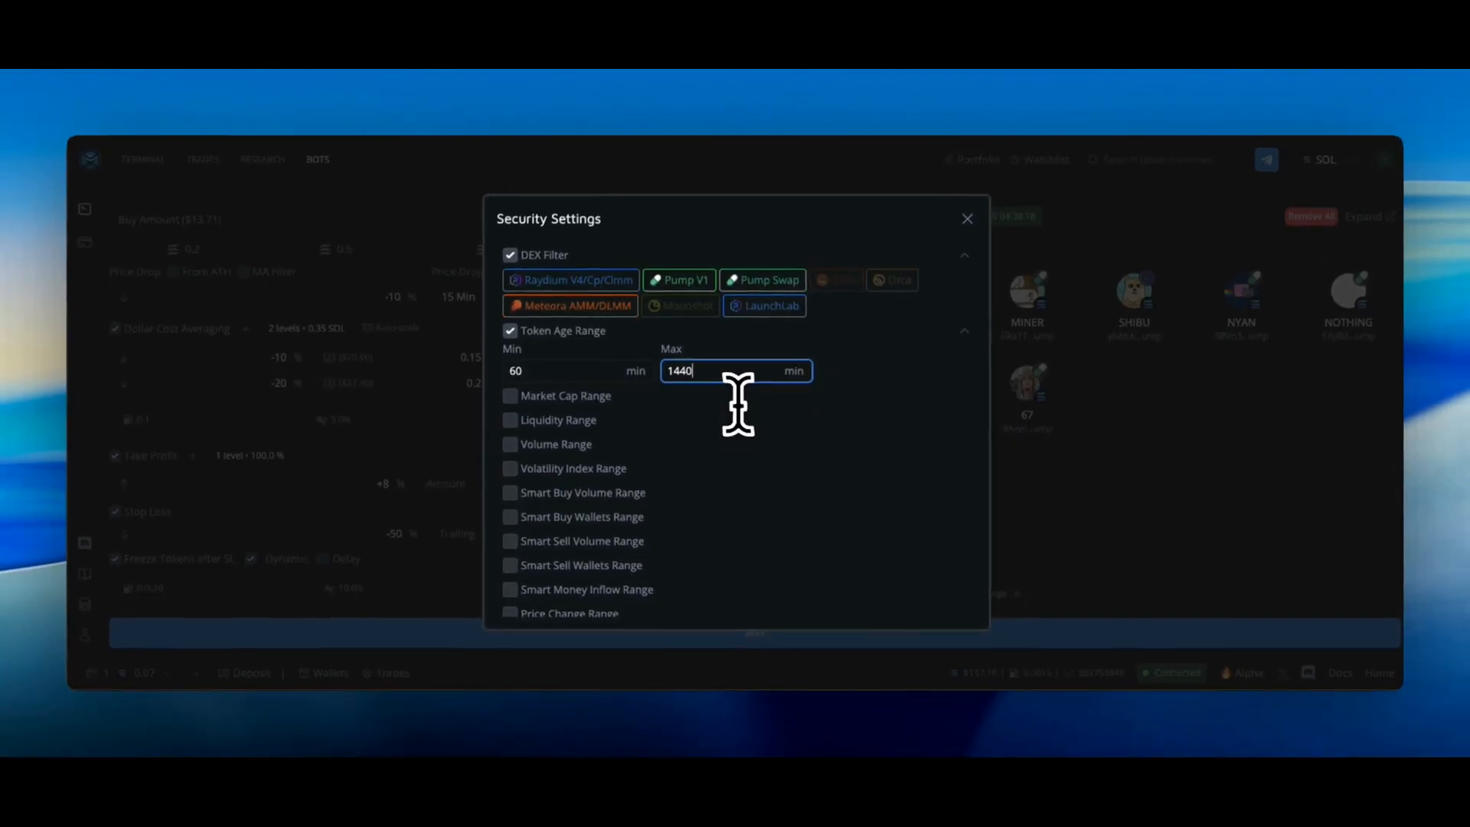
left_click(860, 371)
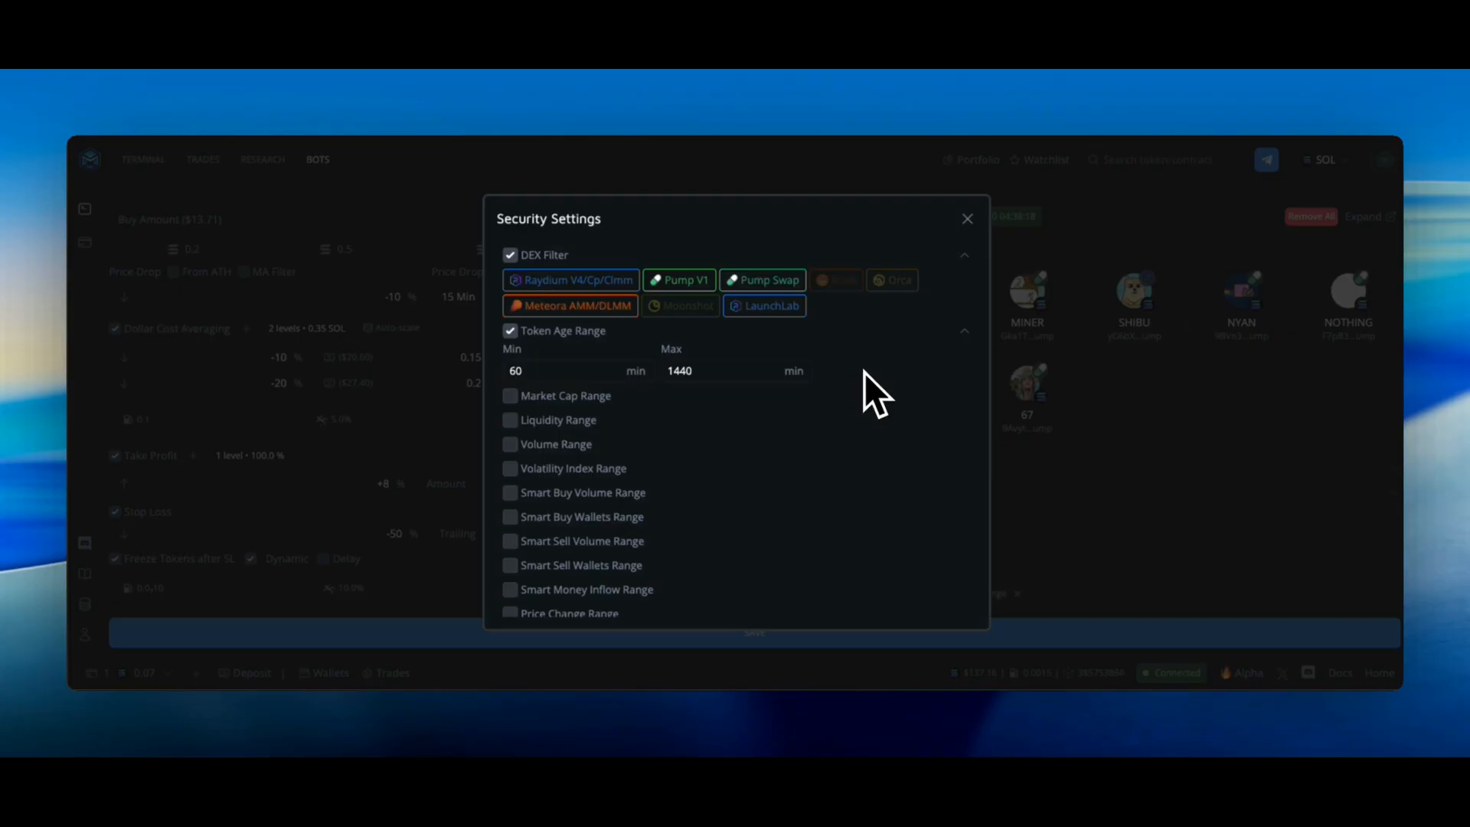
- Enable the Market Cap Range filter with a minimum of $50000 and a maximum of $1000000
left_click(509, 396)
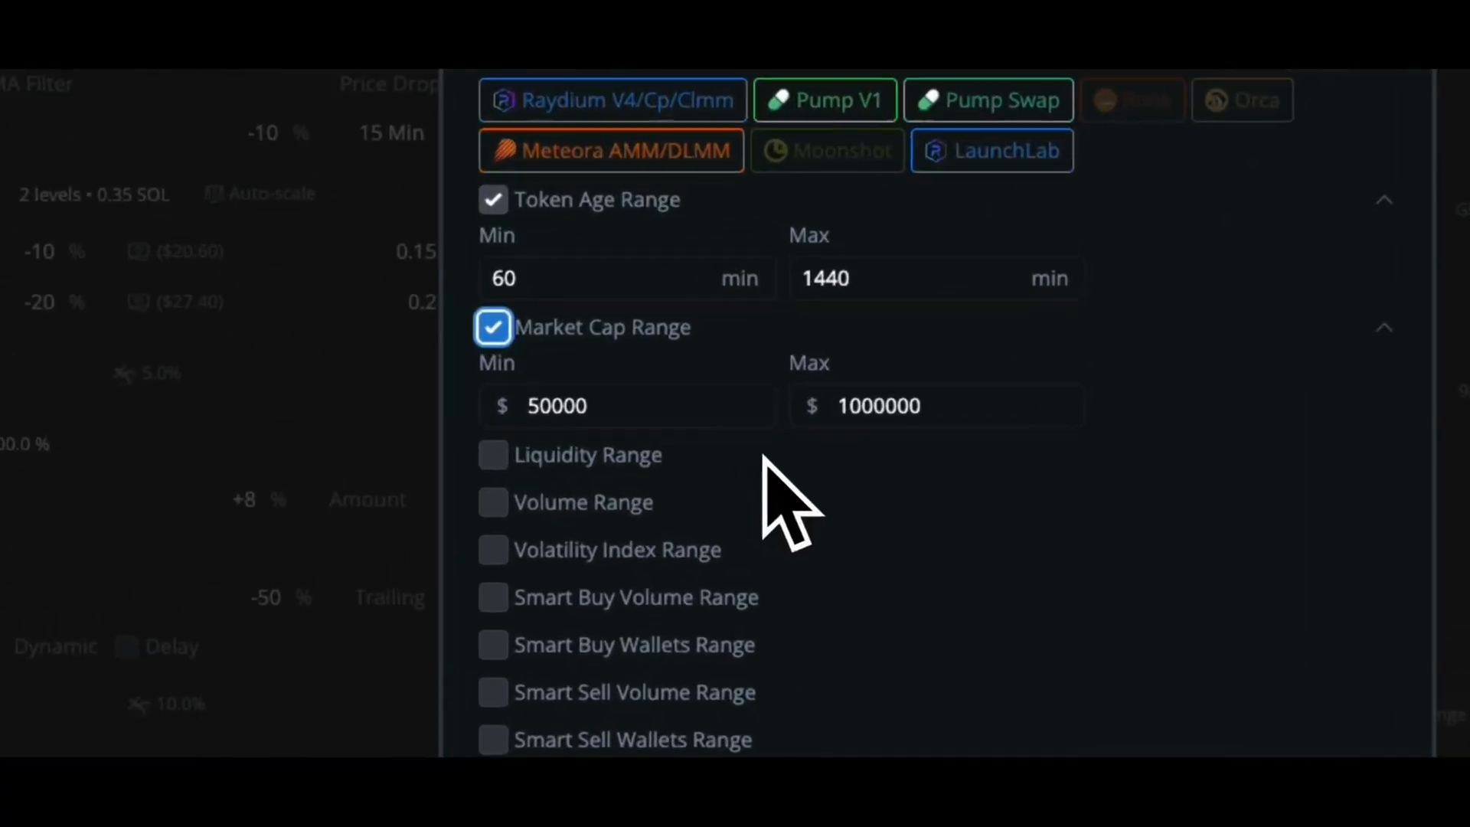
left_click(647, 442)
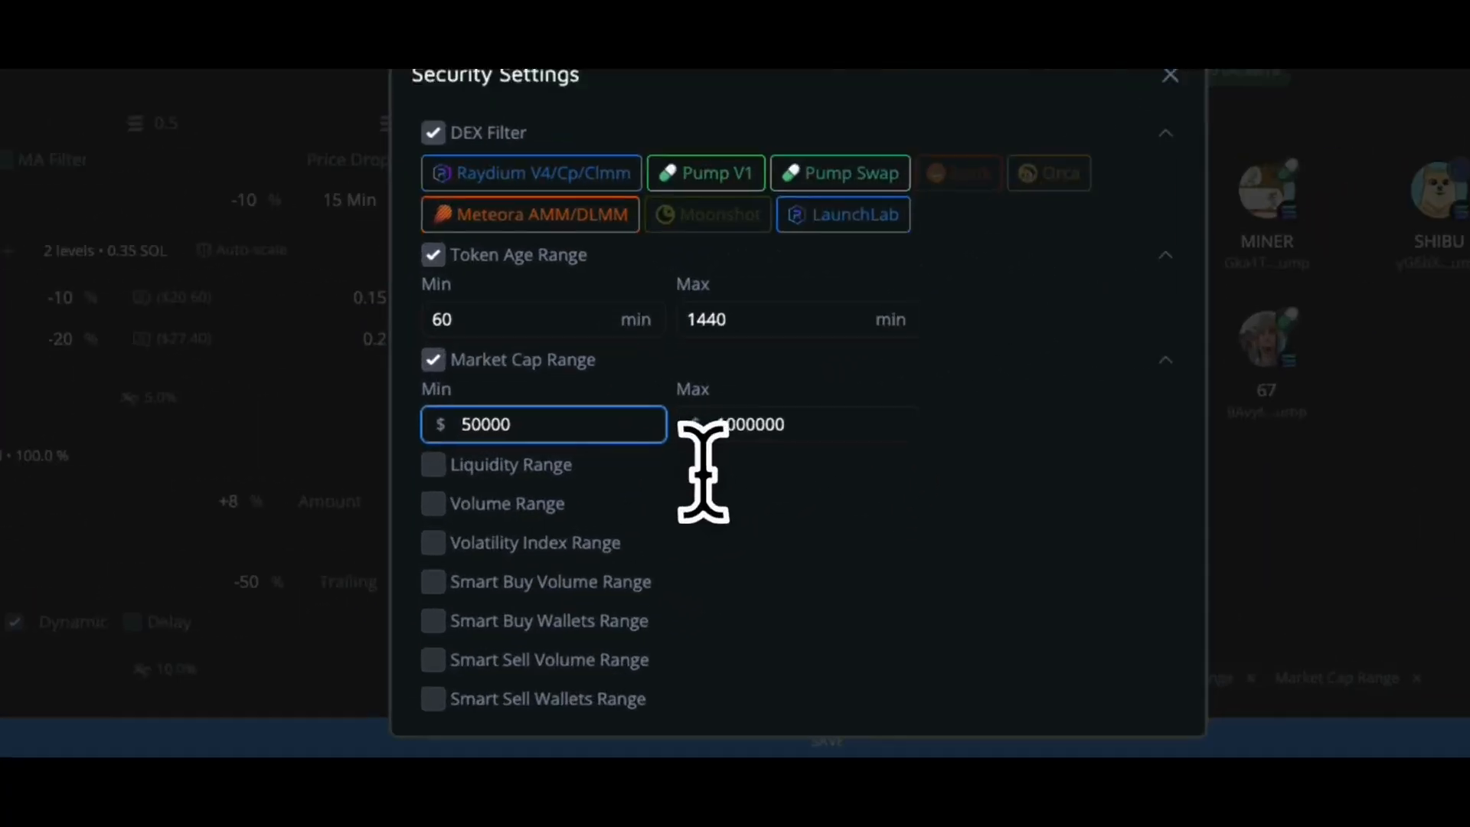
left_click(686, 435)
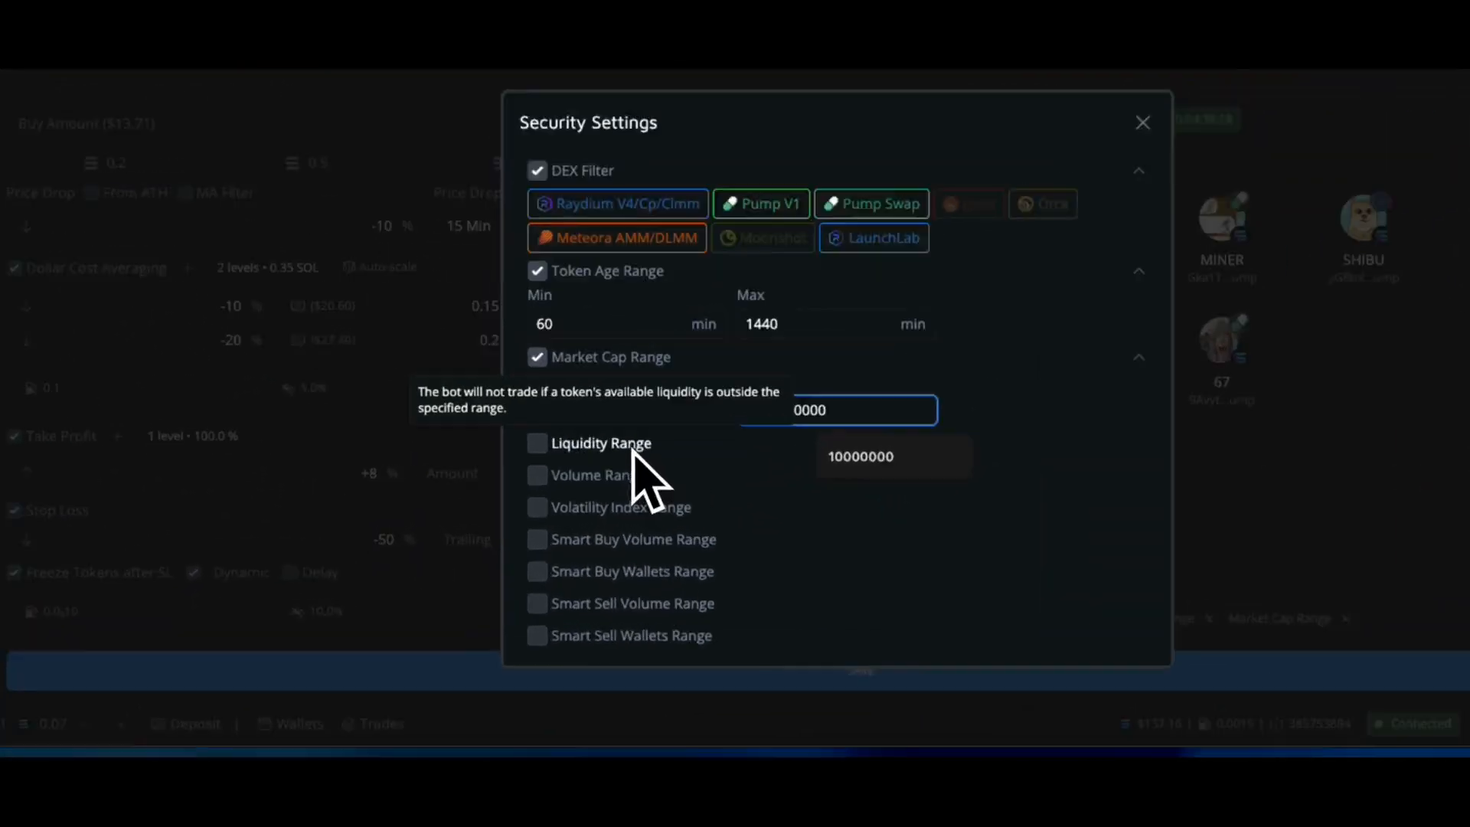
- Enable the Liquidity Range filter with a minimum of $50000 and a maximum of $1000000
left_click(633, 451)
left_click(545, 446)
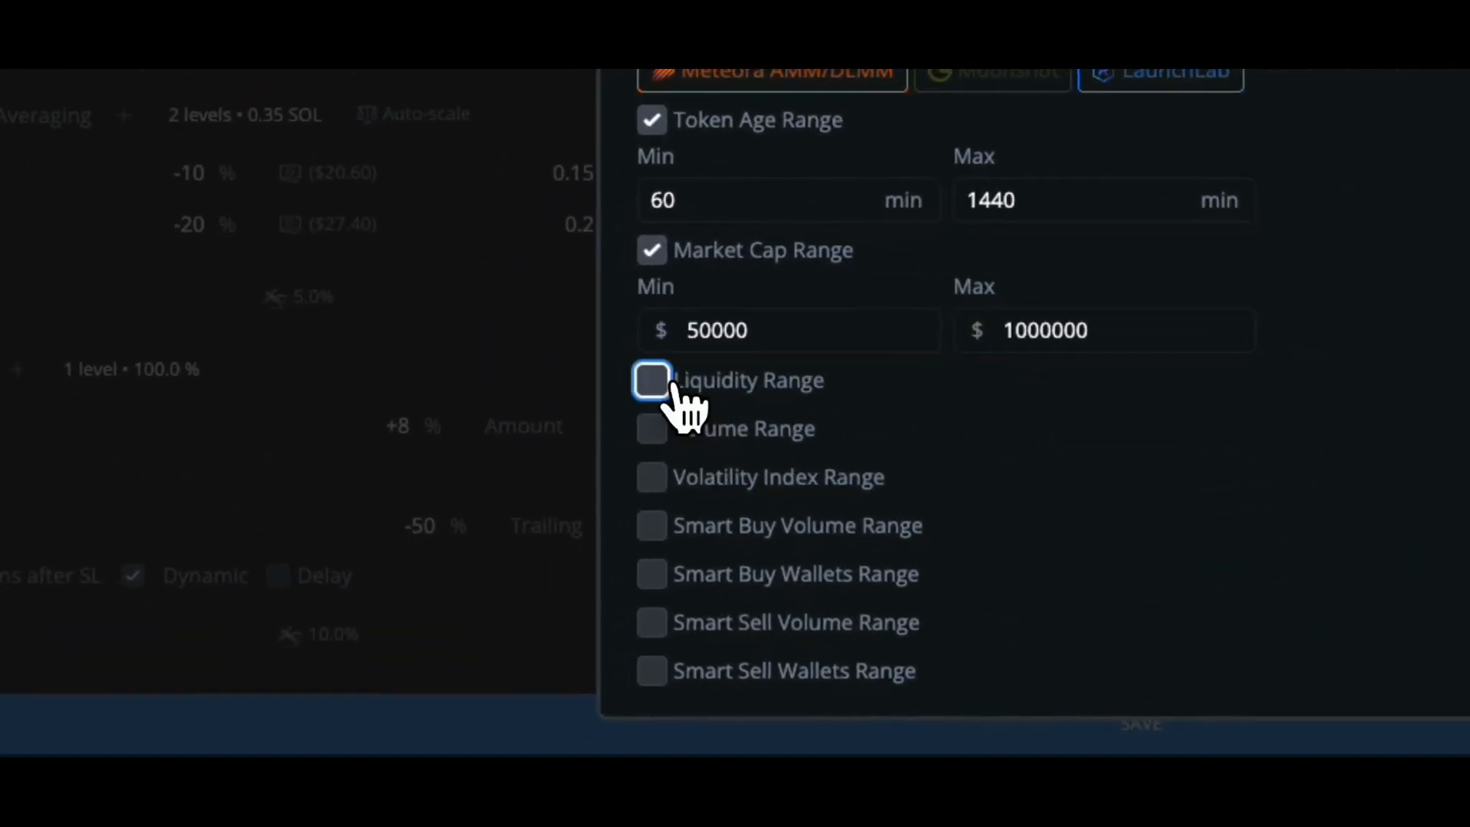
left_click(651, 380)
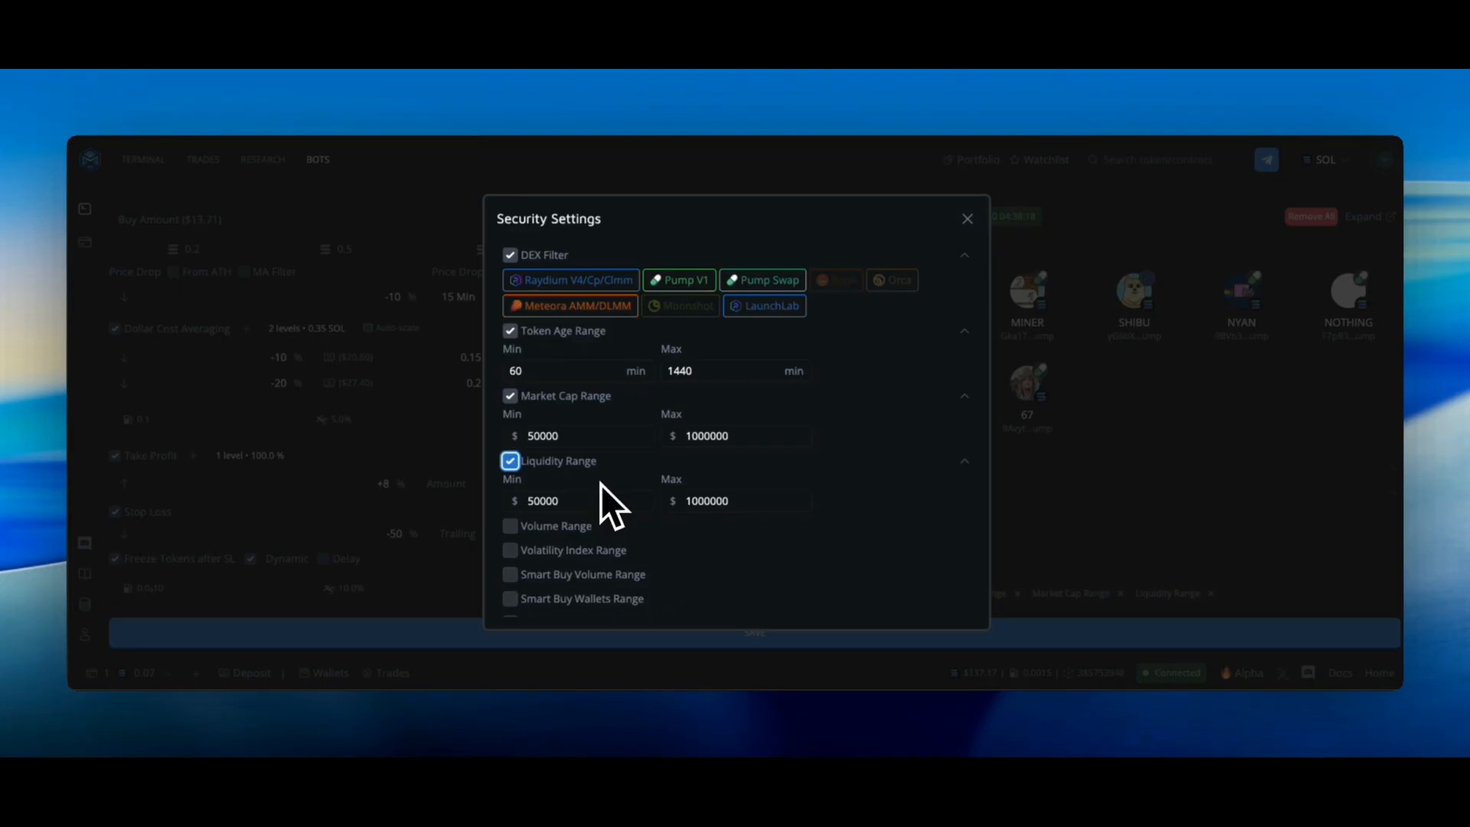
- Enable the Volume Range filter at $50000 to $1000000 and the Volatility Index Range filter at 5 to 15, both over 24H
left_click(511, 526)
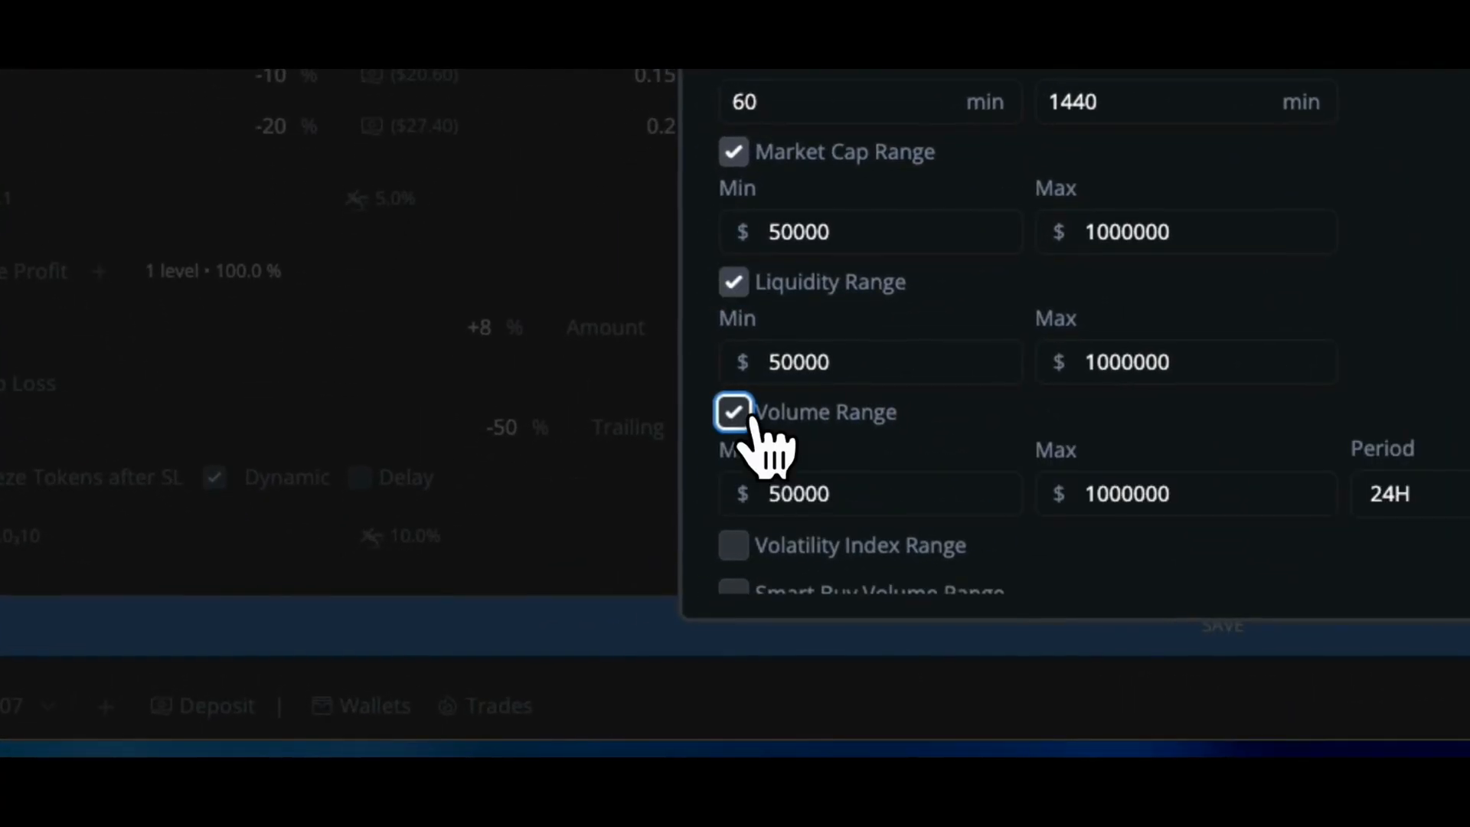
left_click(1439, 493)
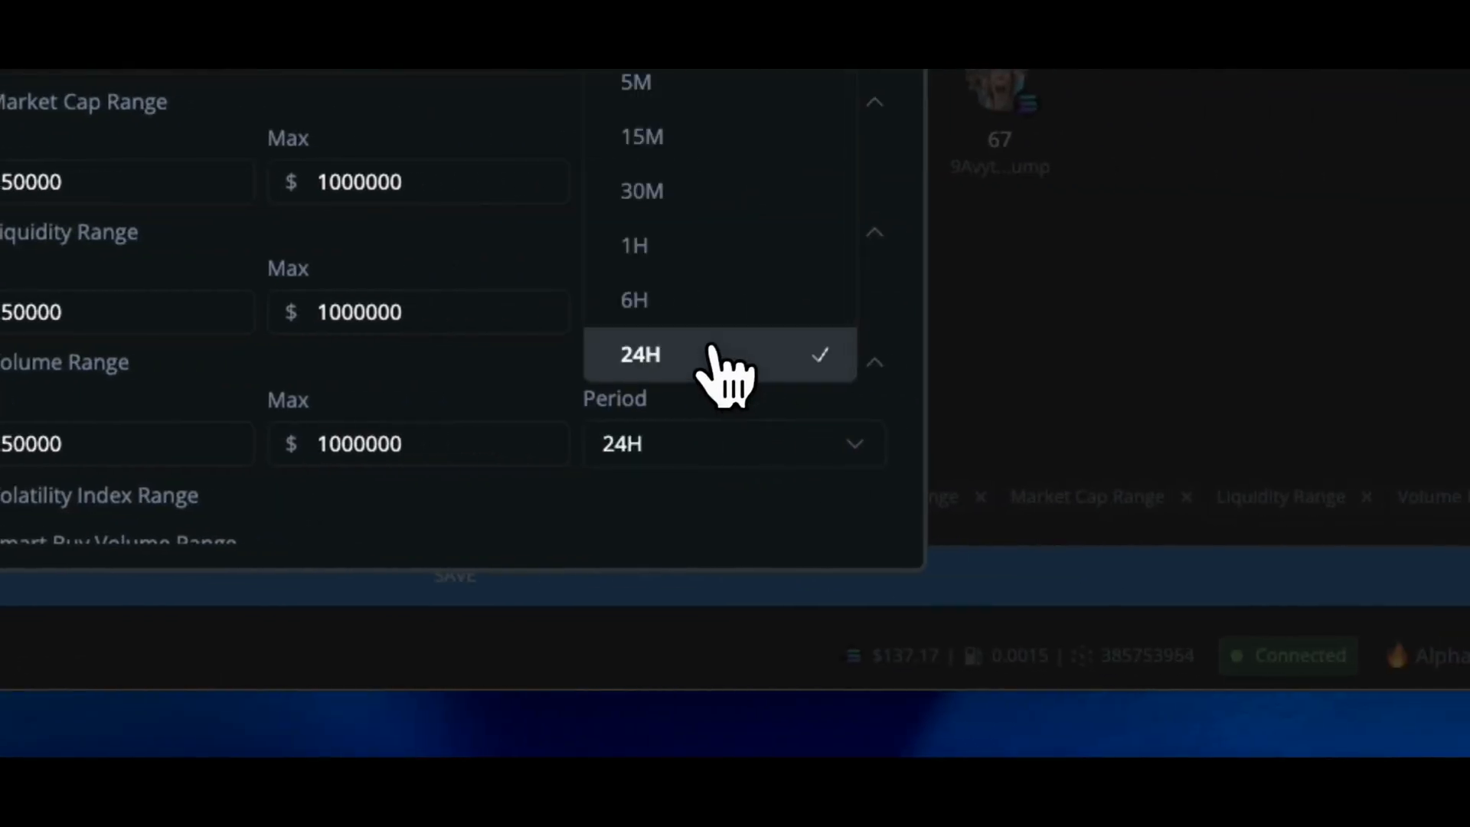
left_click(702, 359)
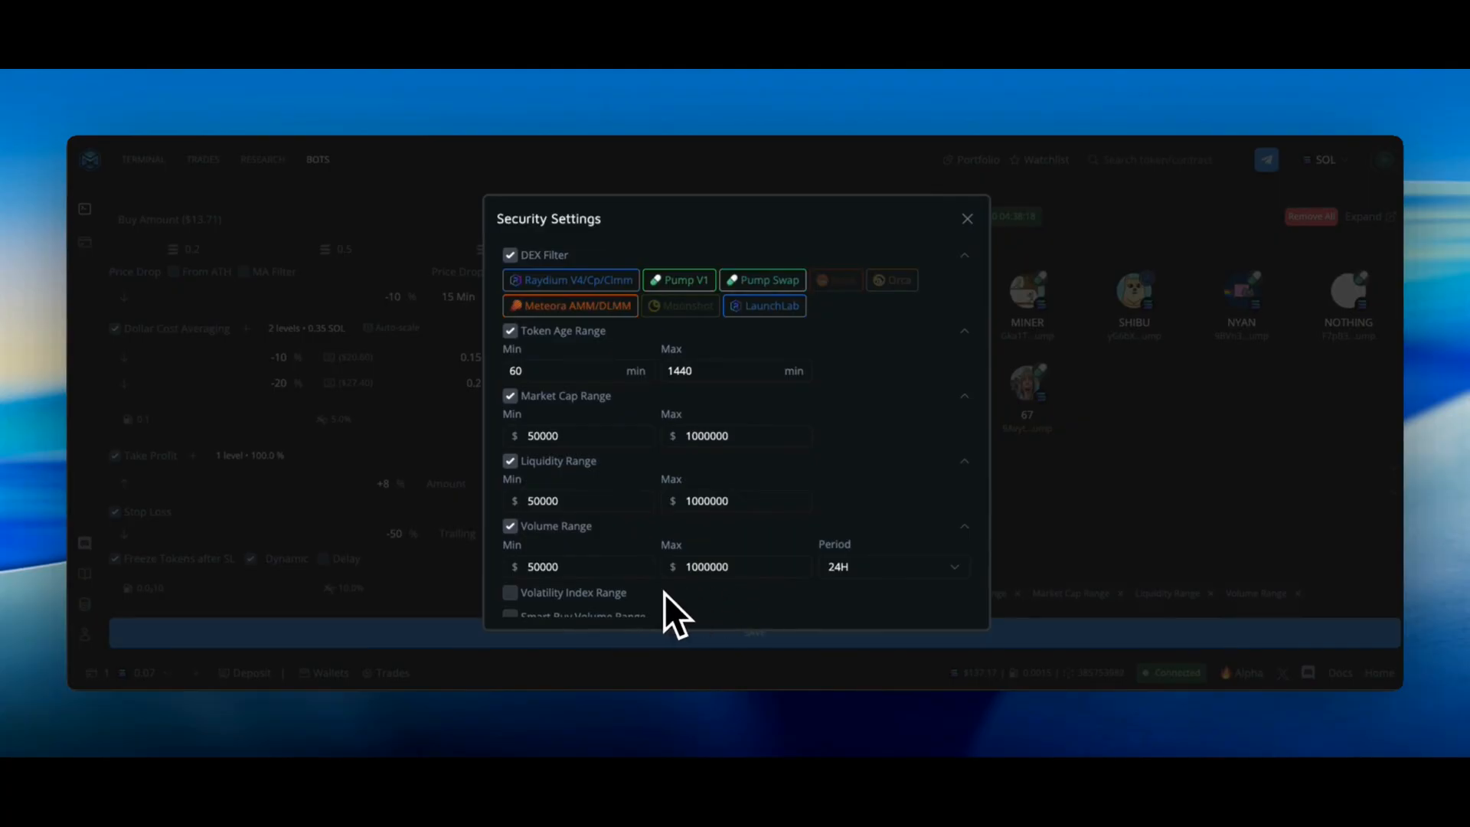
scroll(663, 594, "down", 1)
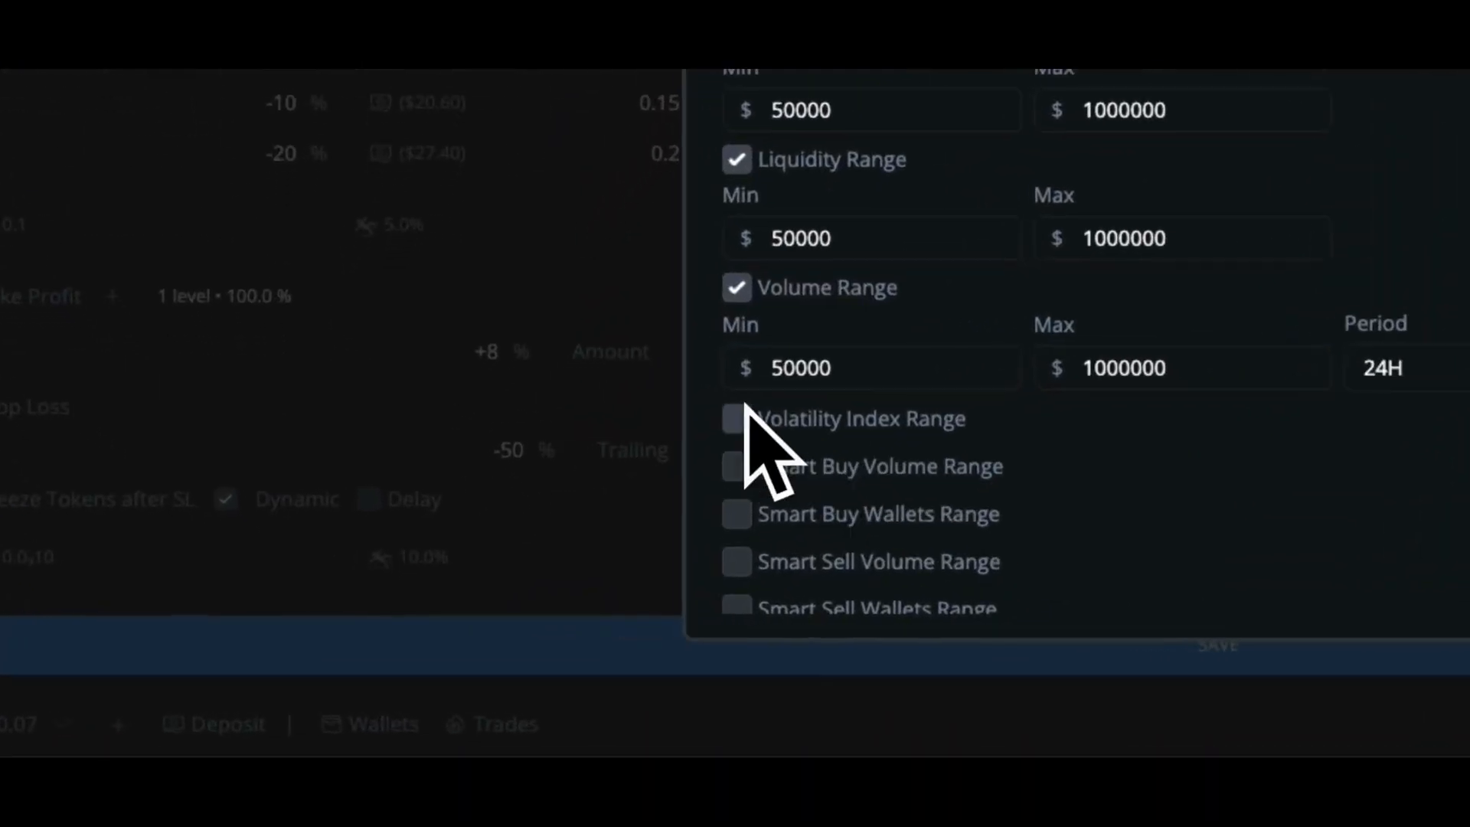
left_click(741, 415)
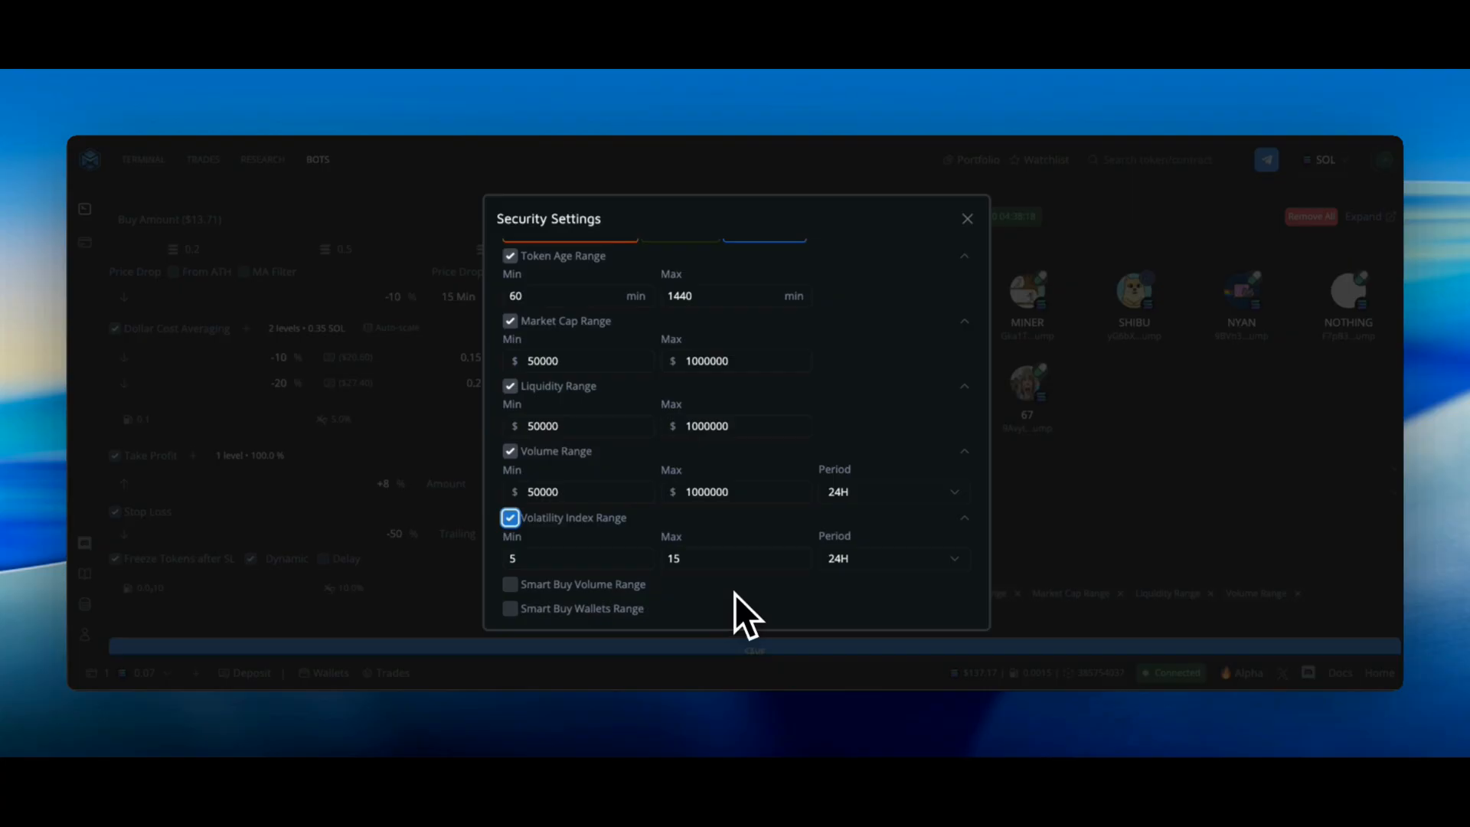
- Enable the Smart Buy Volume Range filter with a $50000 minimum, a $1000000 maximum and a 24H period
scroll(735, 595, "down", 1)
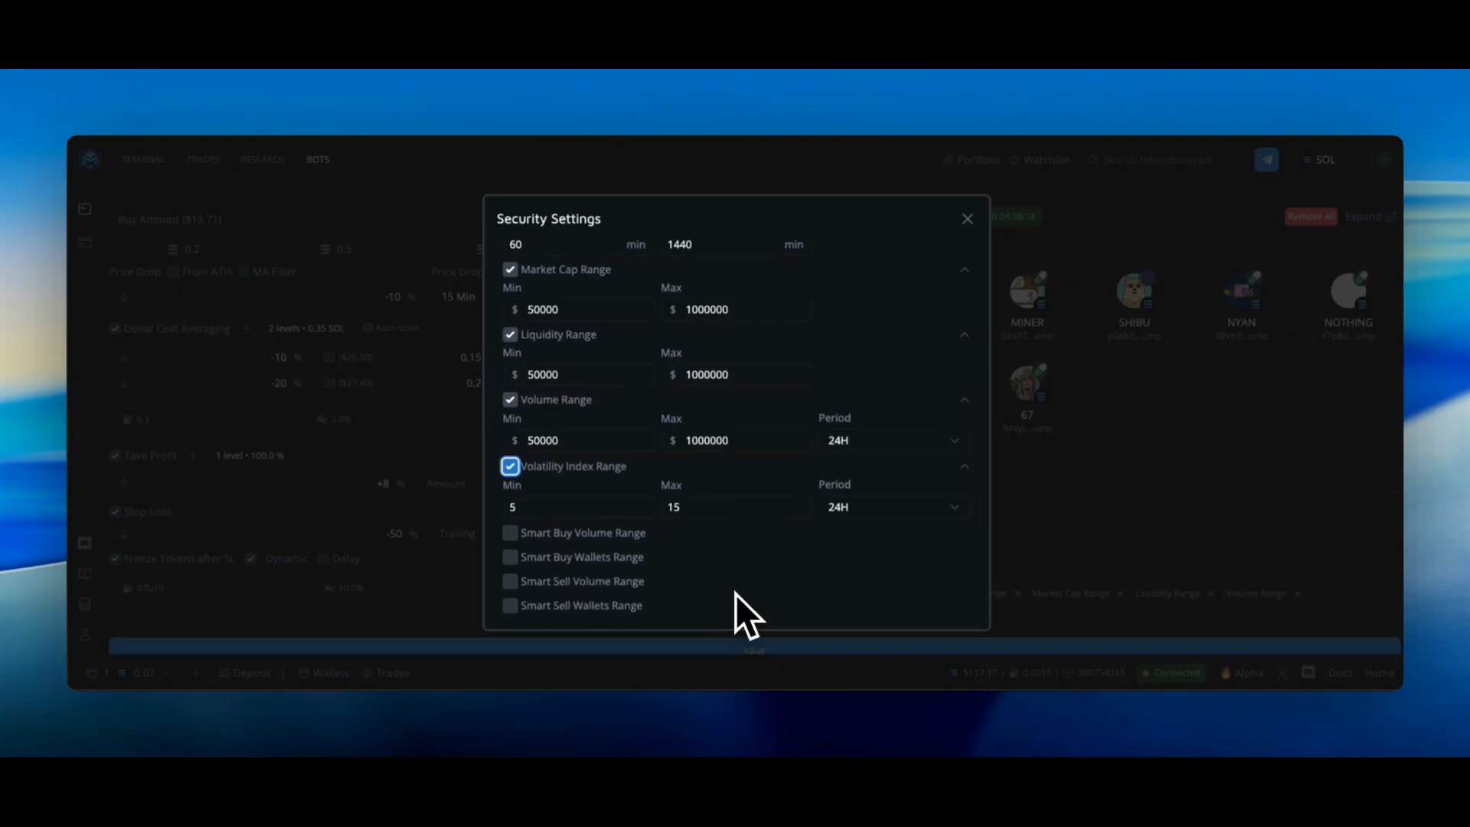
scroll(733, 590, "down", 2)
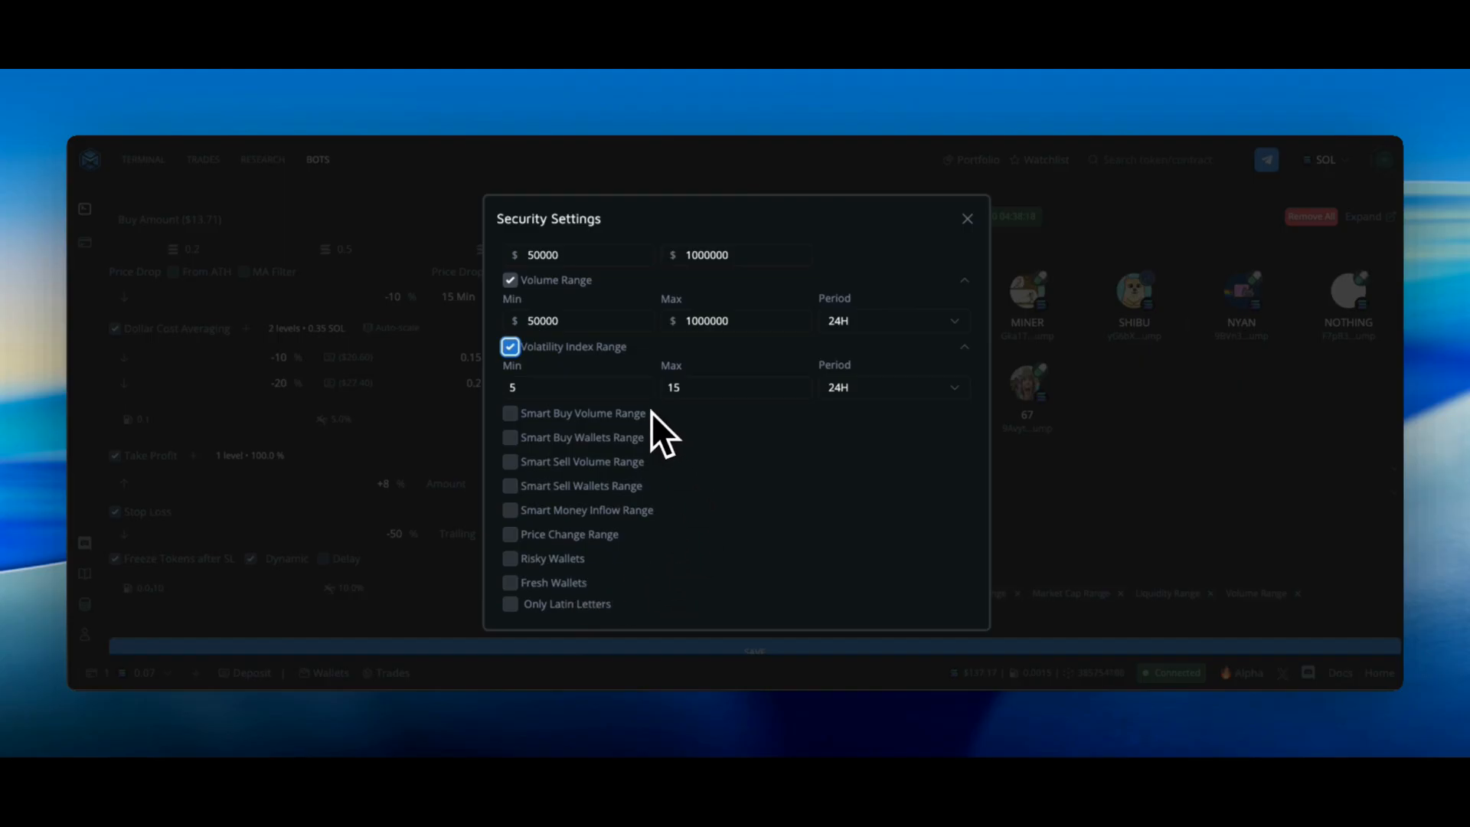
left_click(512, 414)
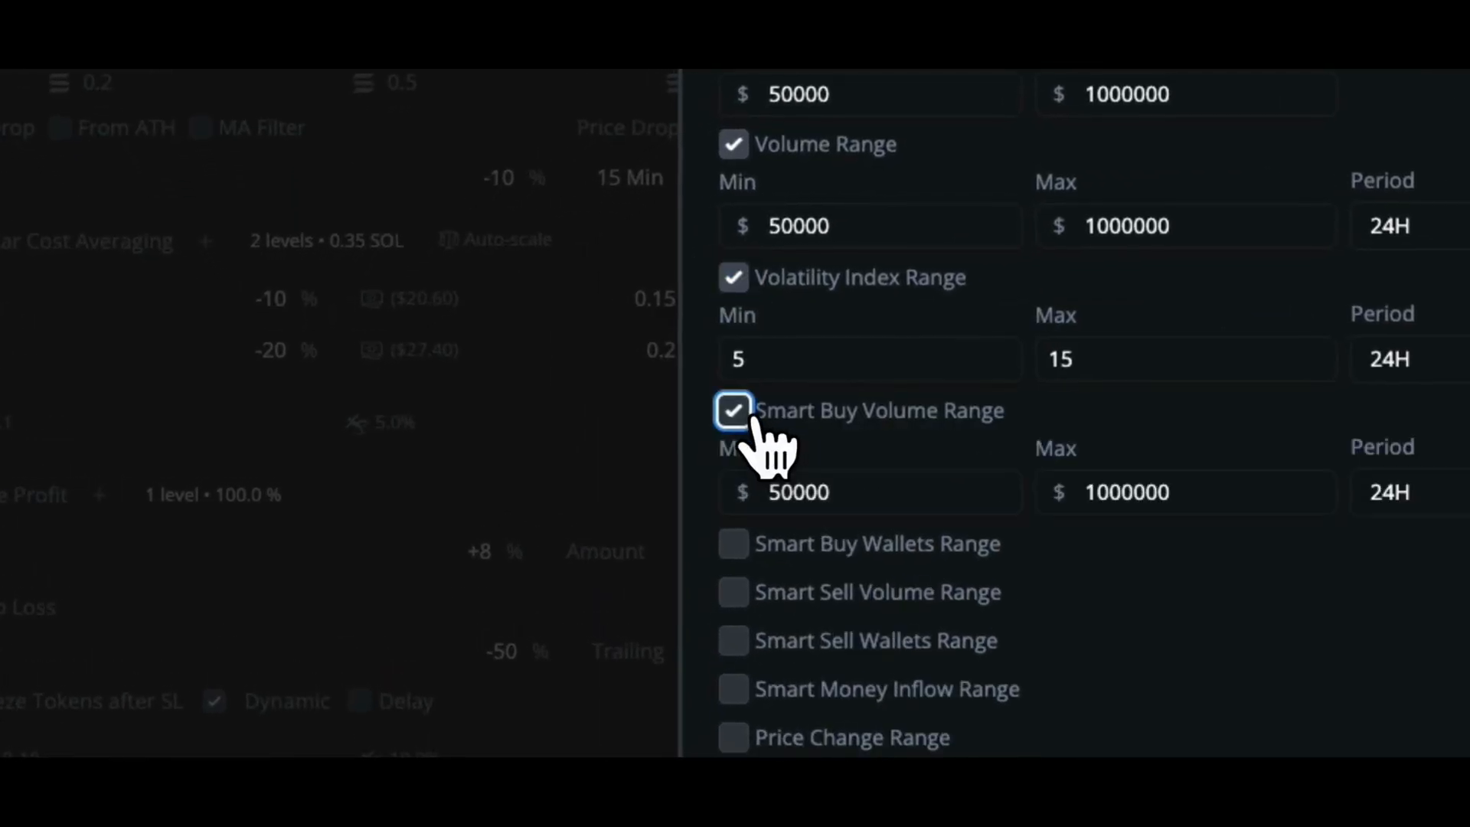
left_click(911, 494)
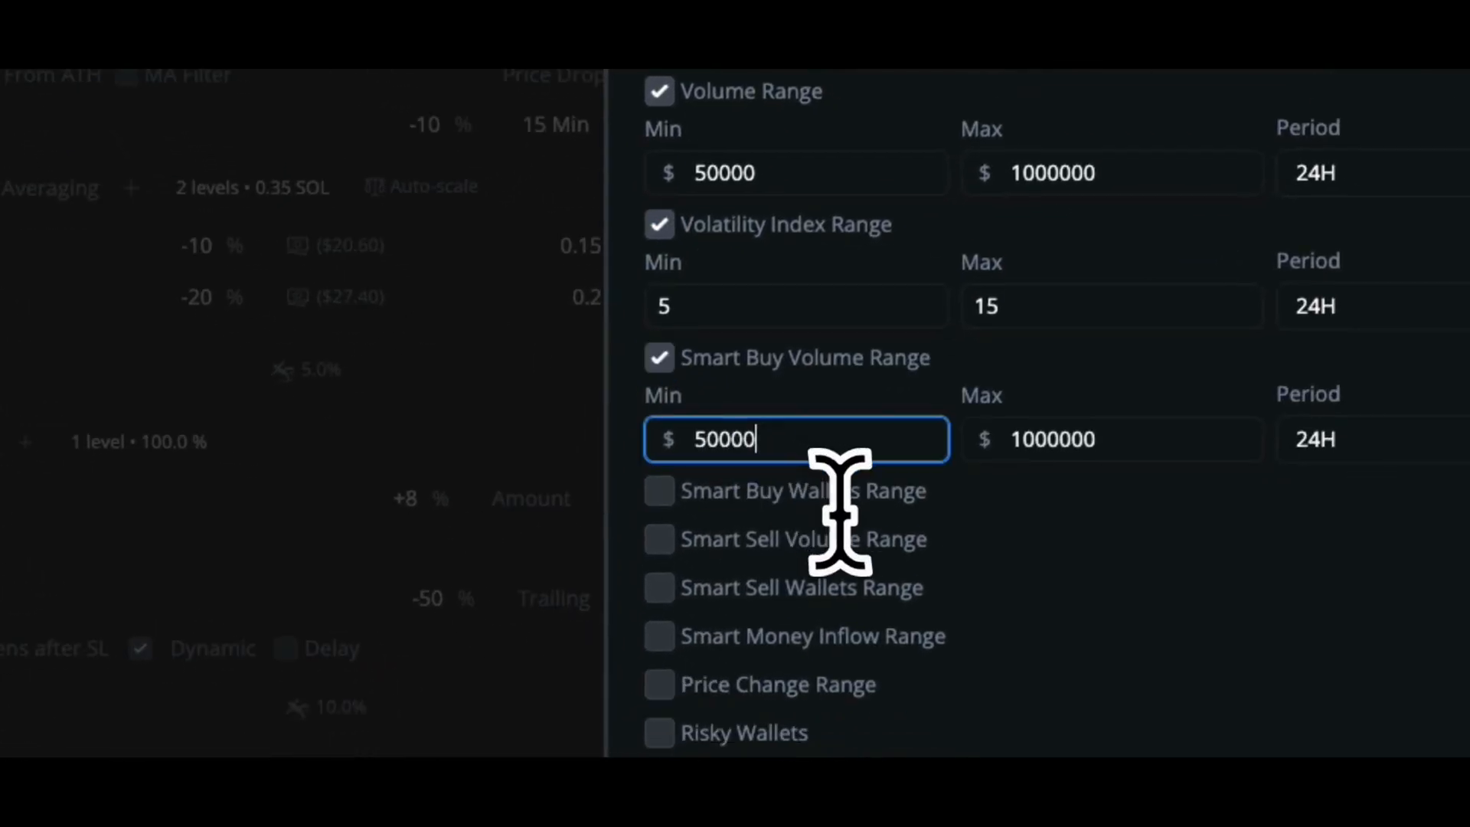
left_click(1044, 440)
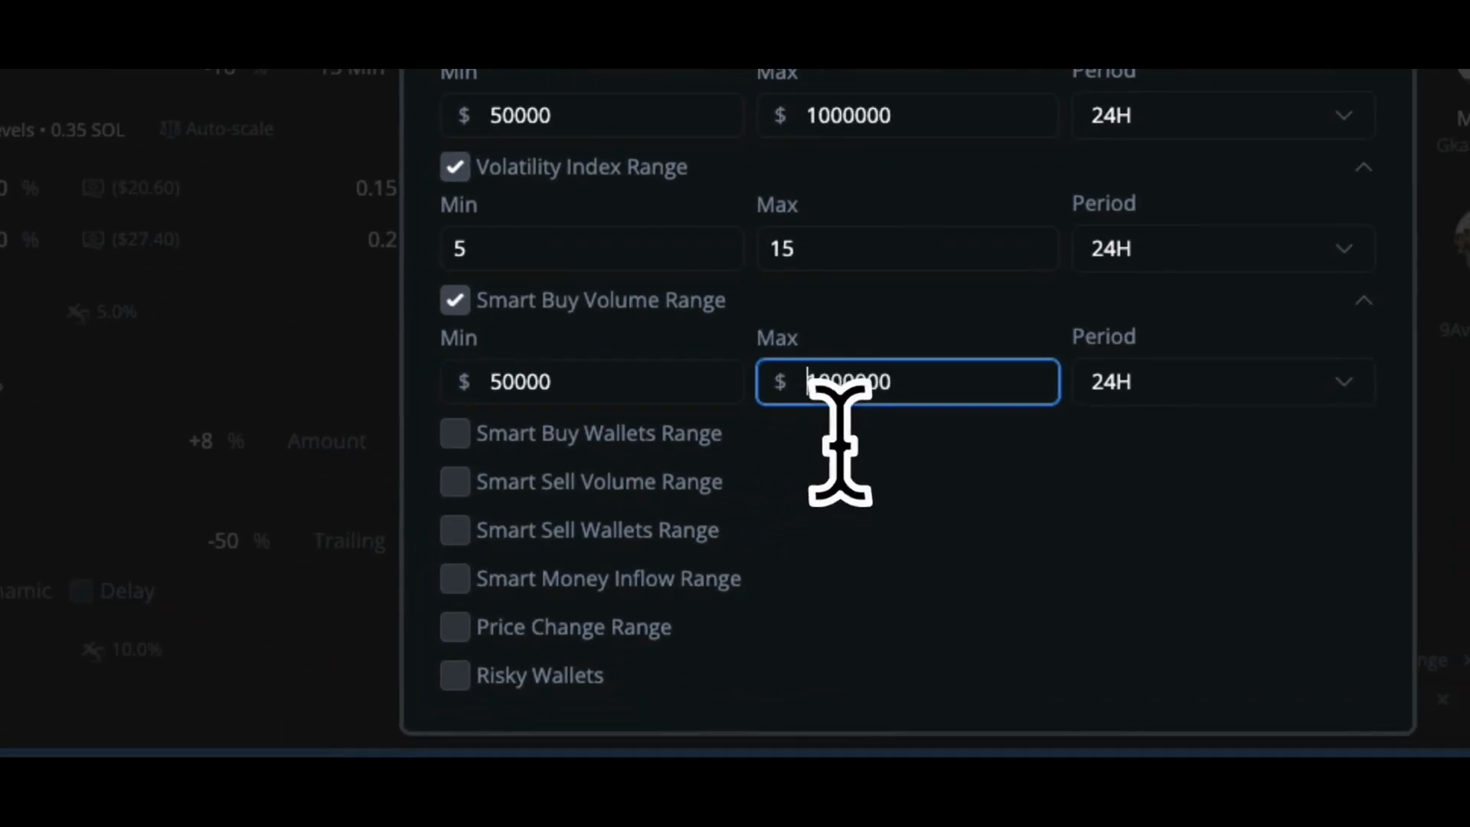
left_click(1150, 387)
left_click(1228, 299)
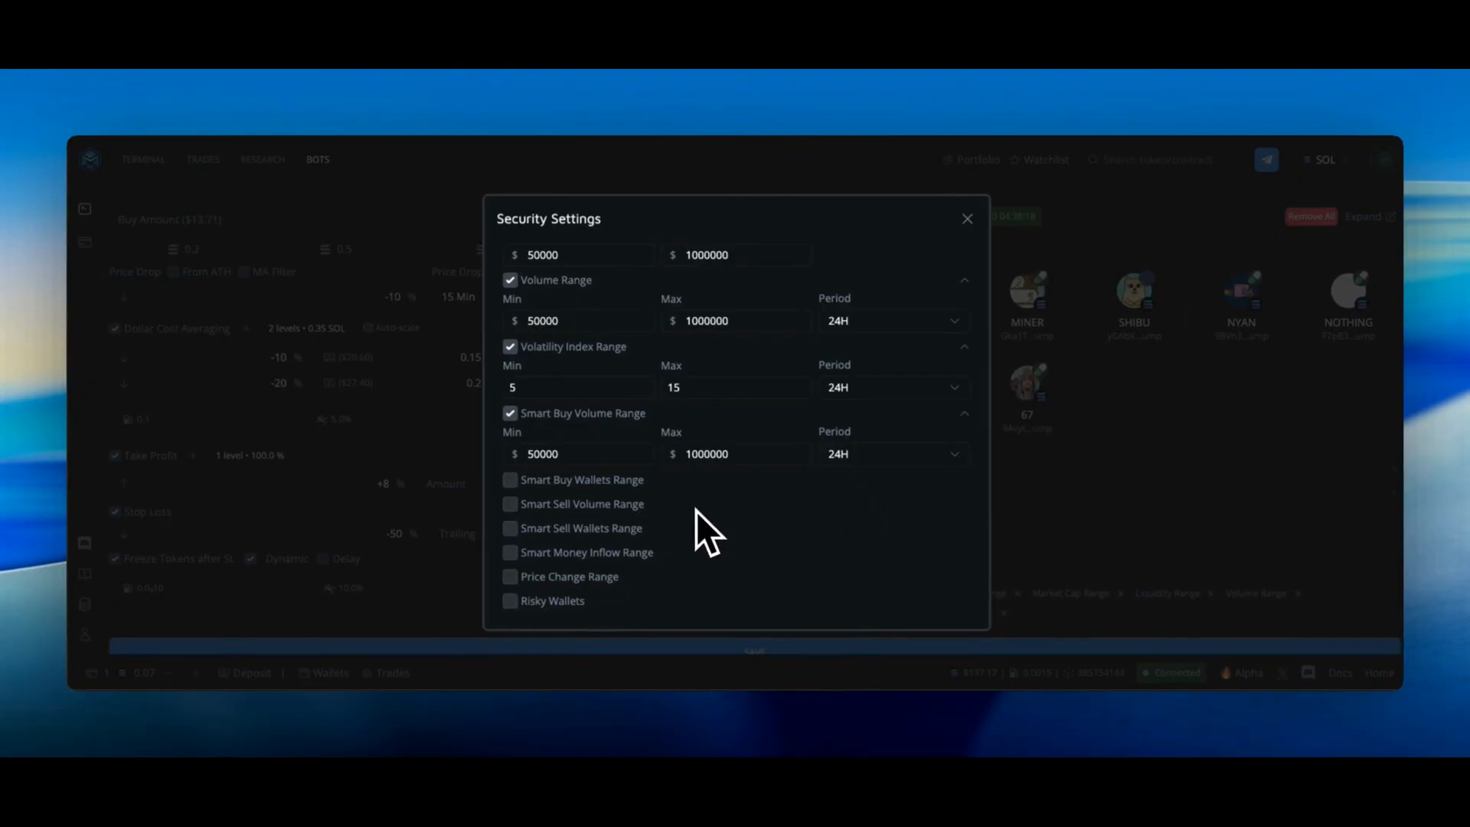
- Enable the Smart Buy Wallets Range filter with a minimum of 10, a maximum of 10000 and a 24H period
left_click(518, 484)
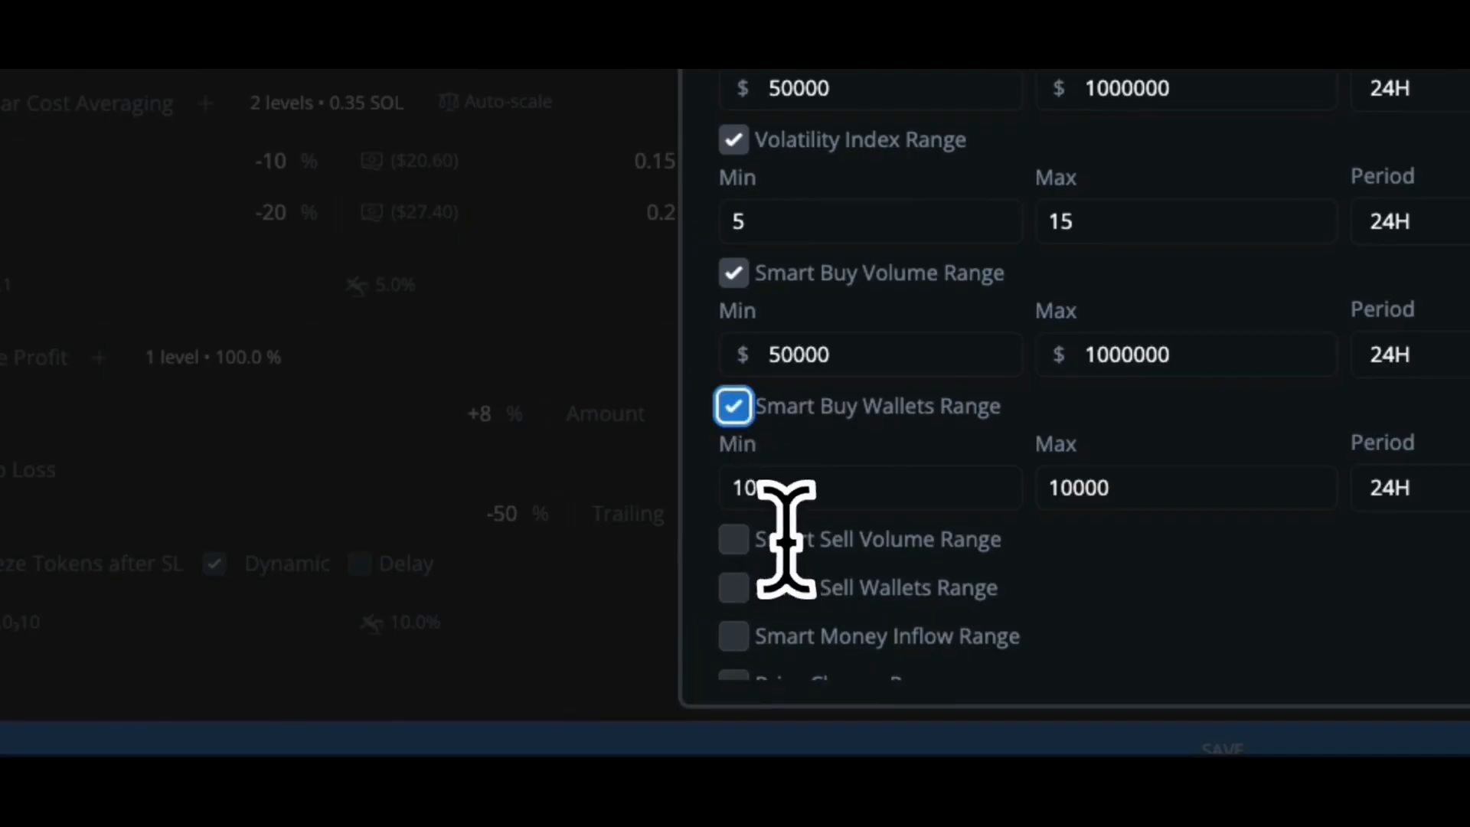
left_click(785, 493)
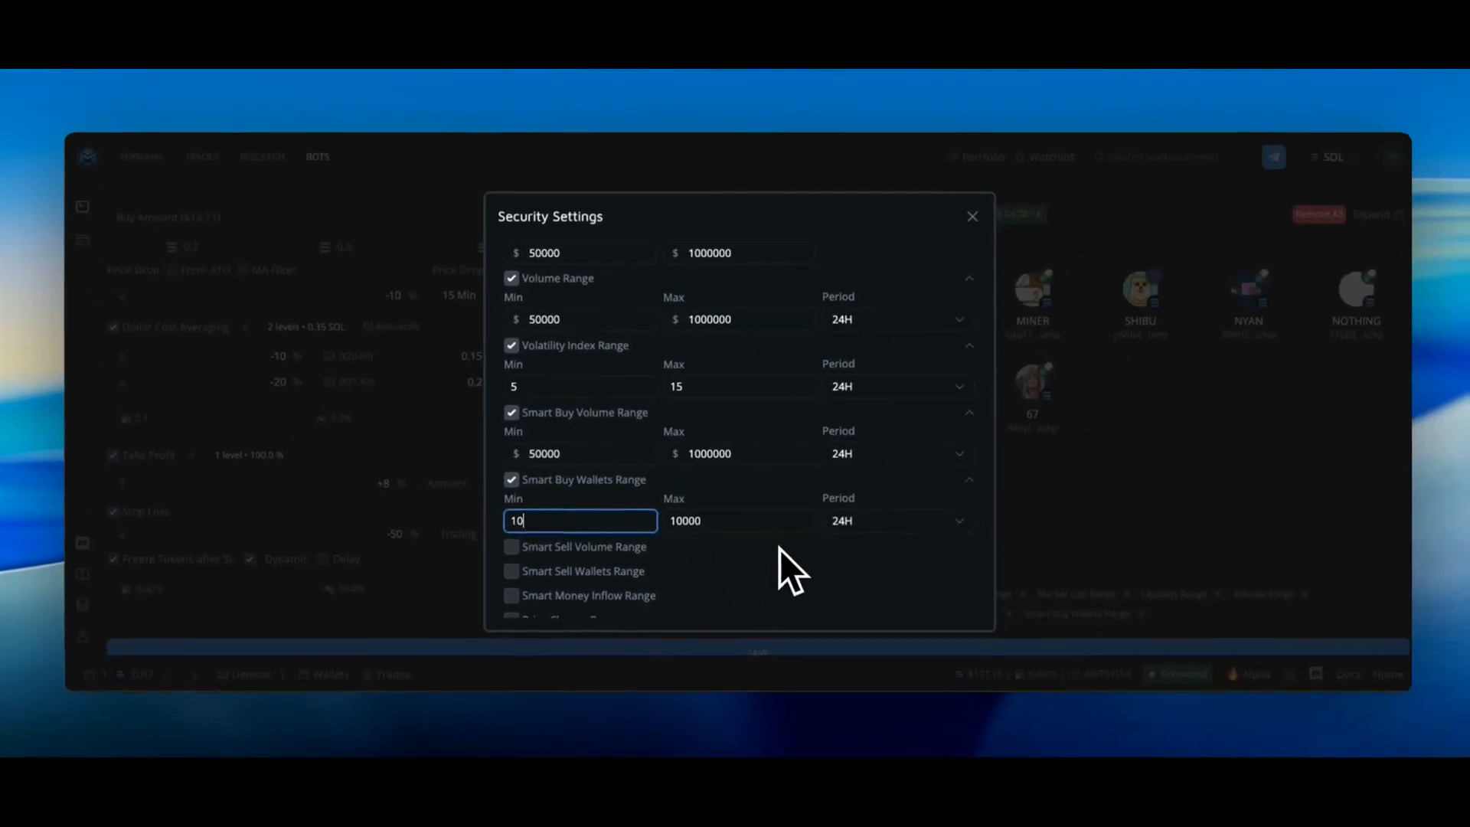
left_click(806, 545)
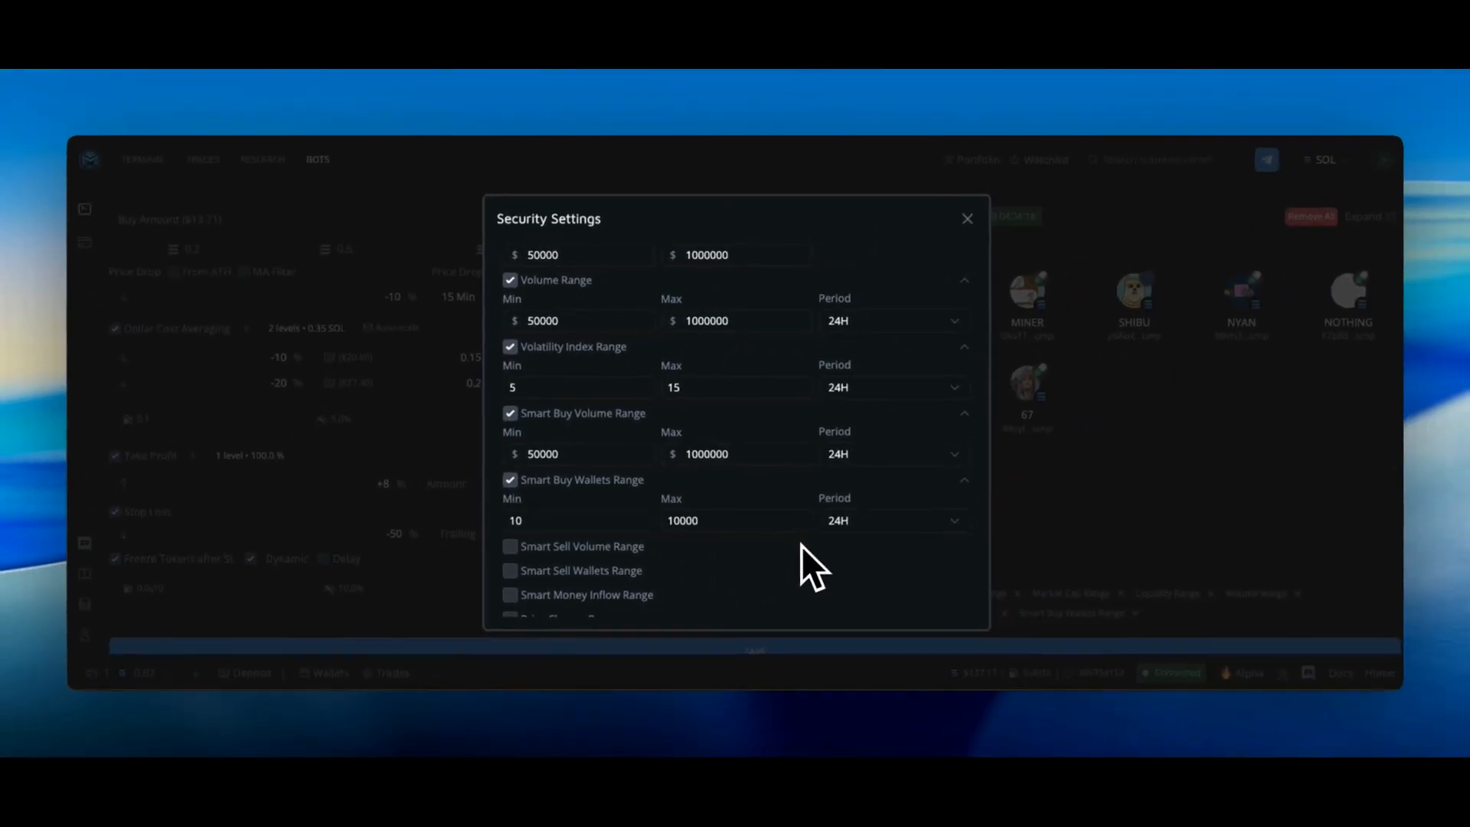
- Enable the Smart Sell Volume Range filter at $50000 to $1000000 and the Smart Sell Wallets Range filter at 10 to 10000, both over 24H
scroll(807, 545, "down", 2)
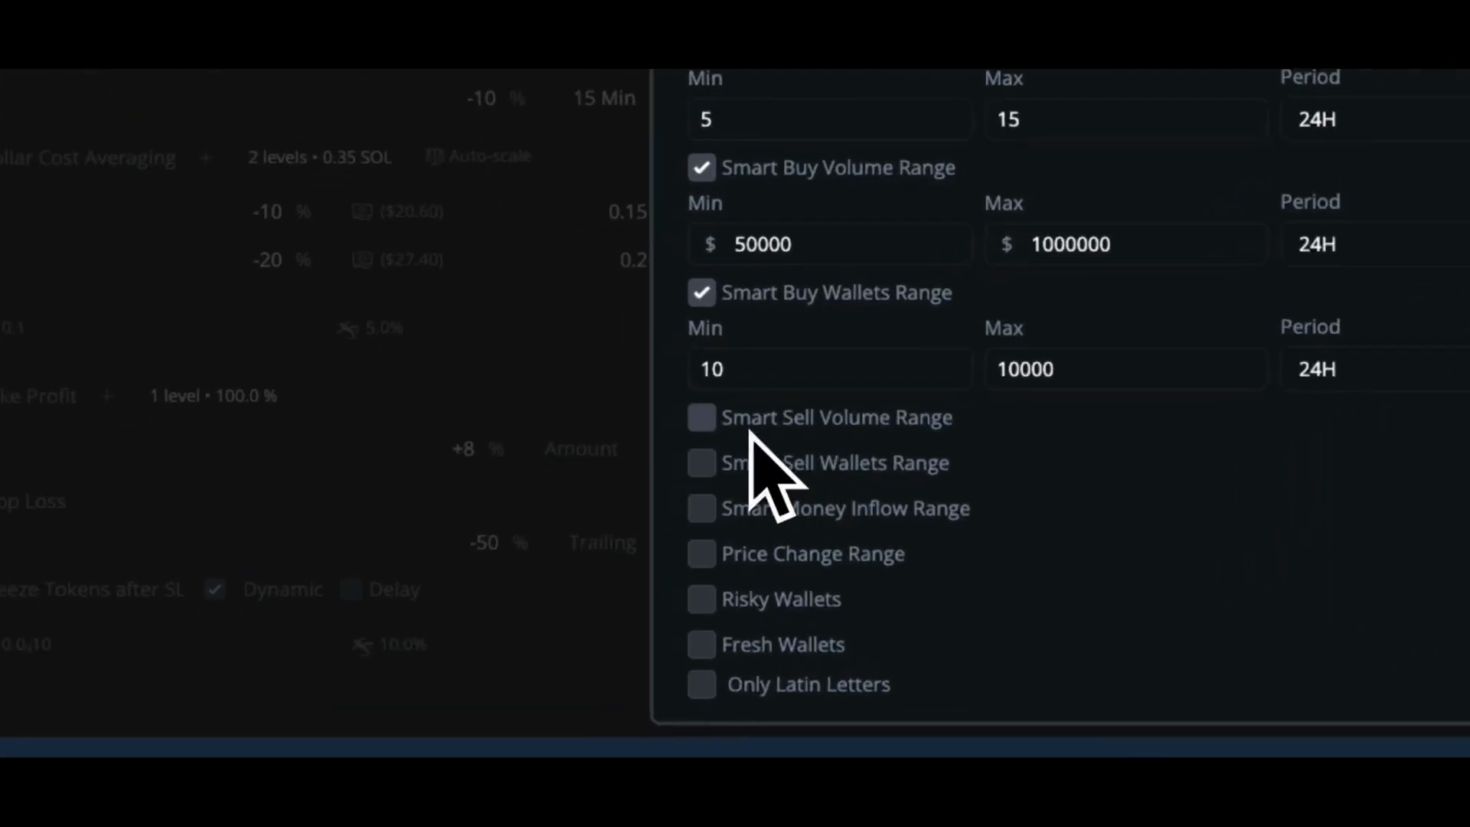
left_click(743, 417)
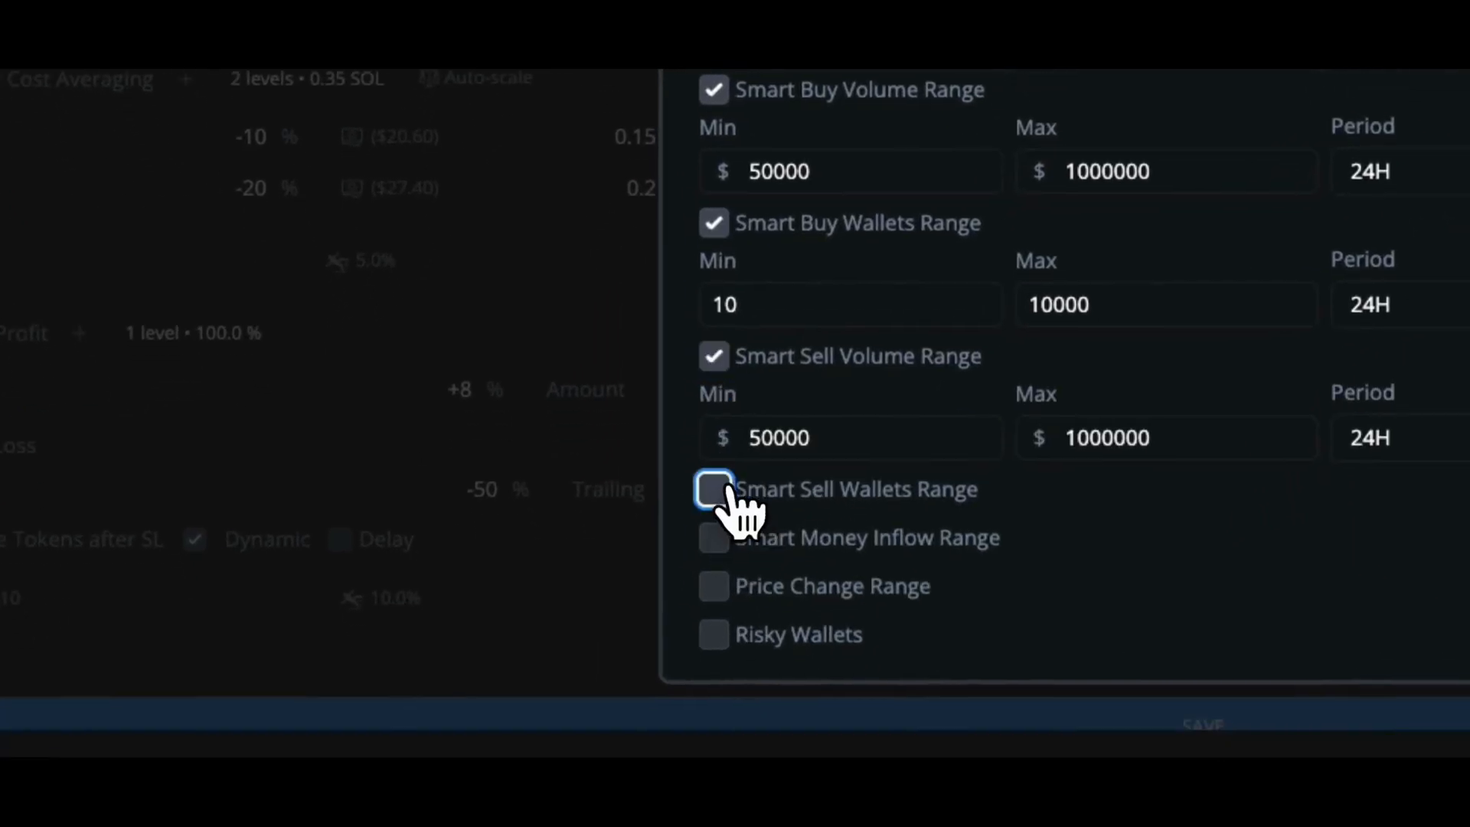
left_click(739, 547)
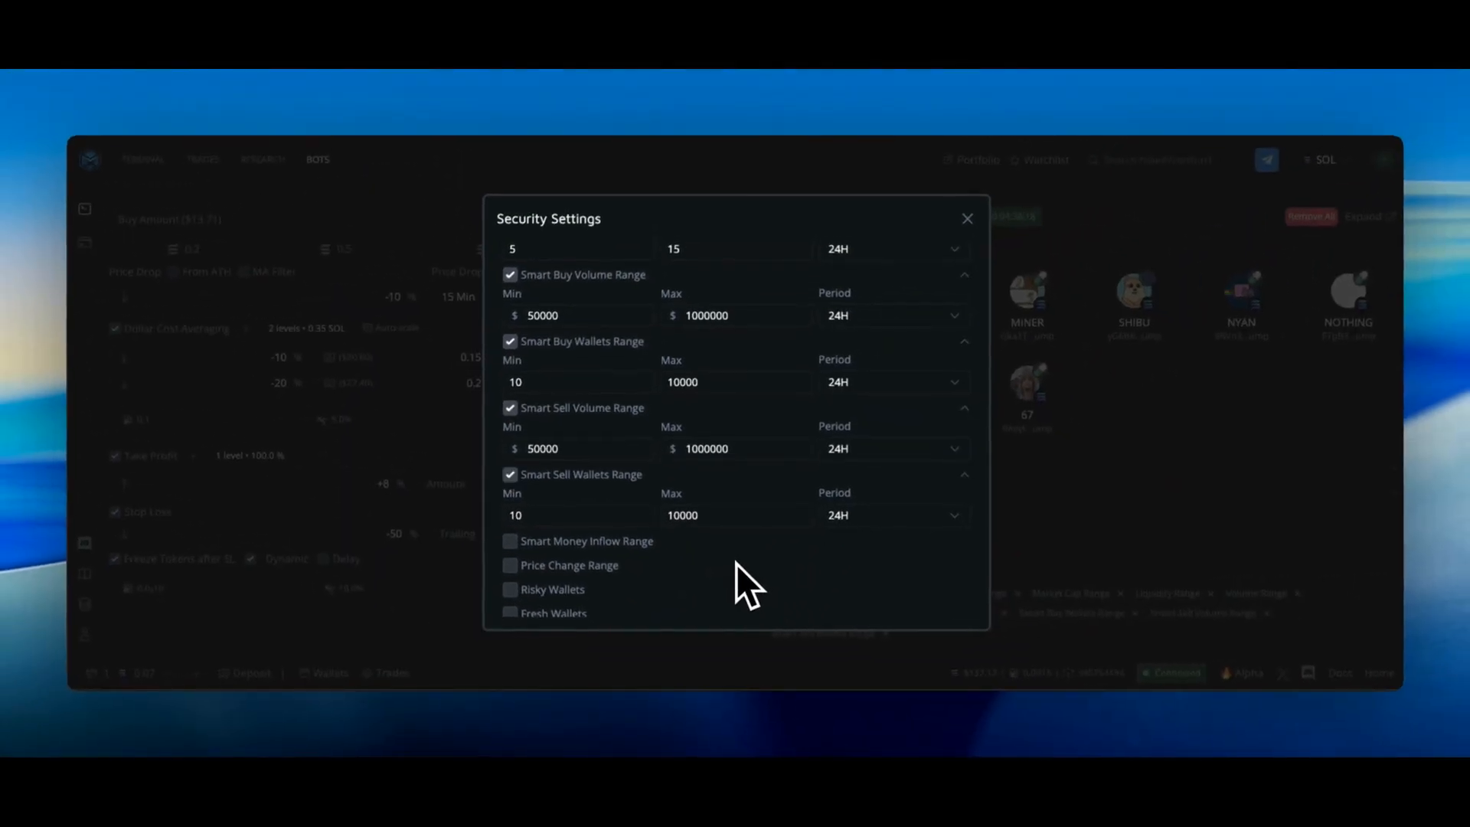
scroll(736, 563, "down", 2)
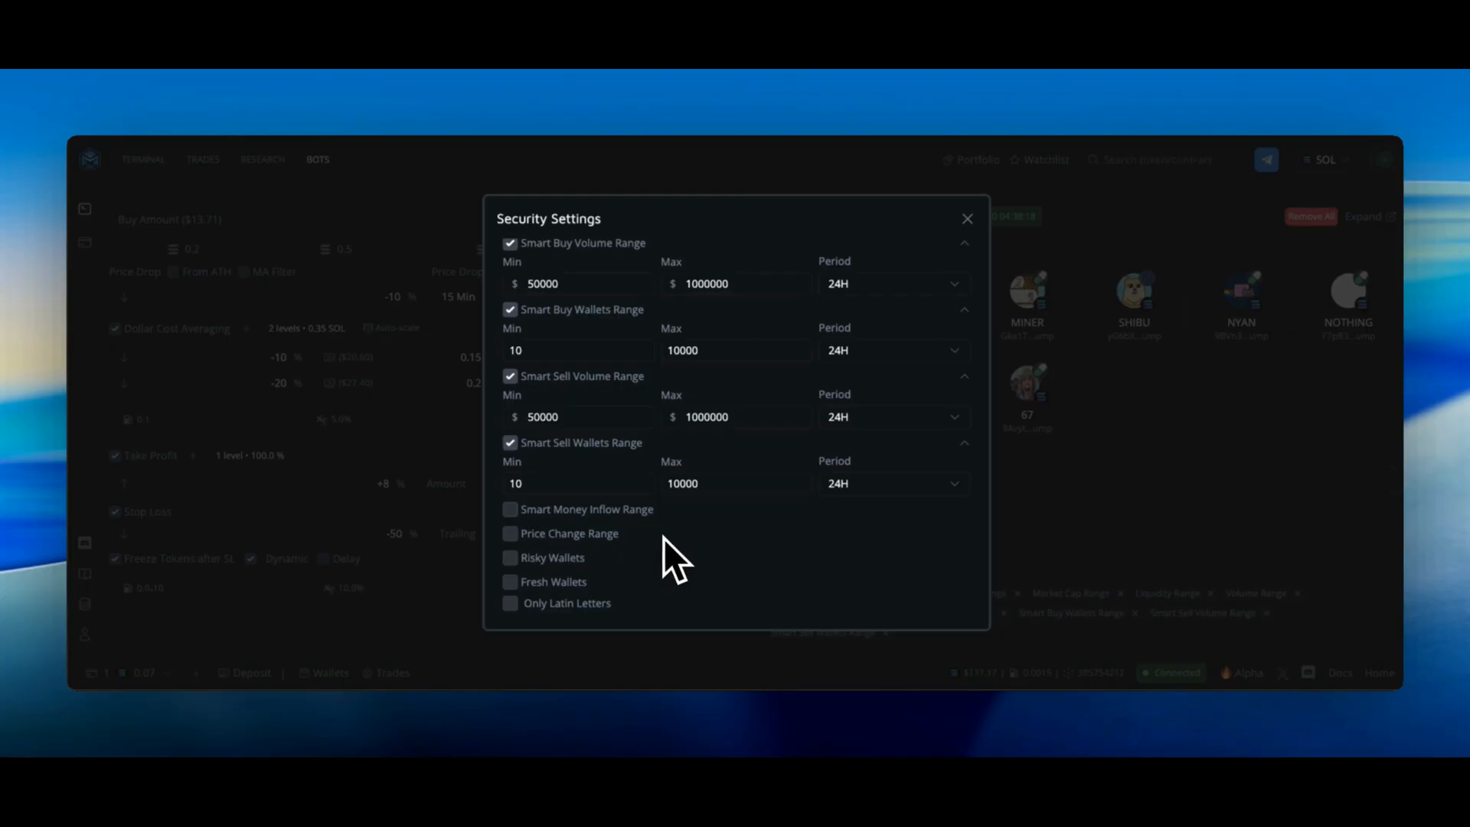
- Enable the Smart Money Inflow Range filter at $50000 to $1000000 and the Price Change Range filter at -100% to 100%, both over 24H
left_click(511, 510)
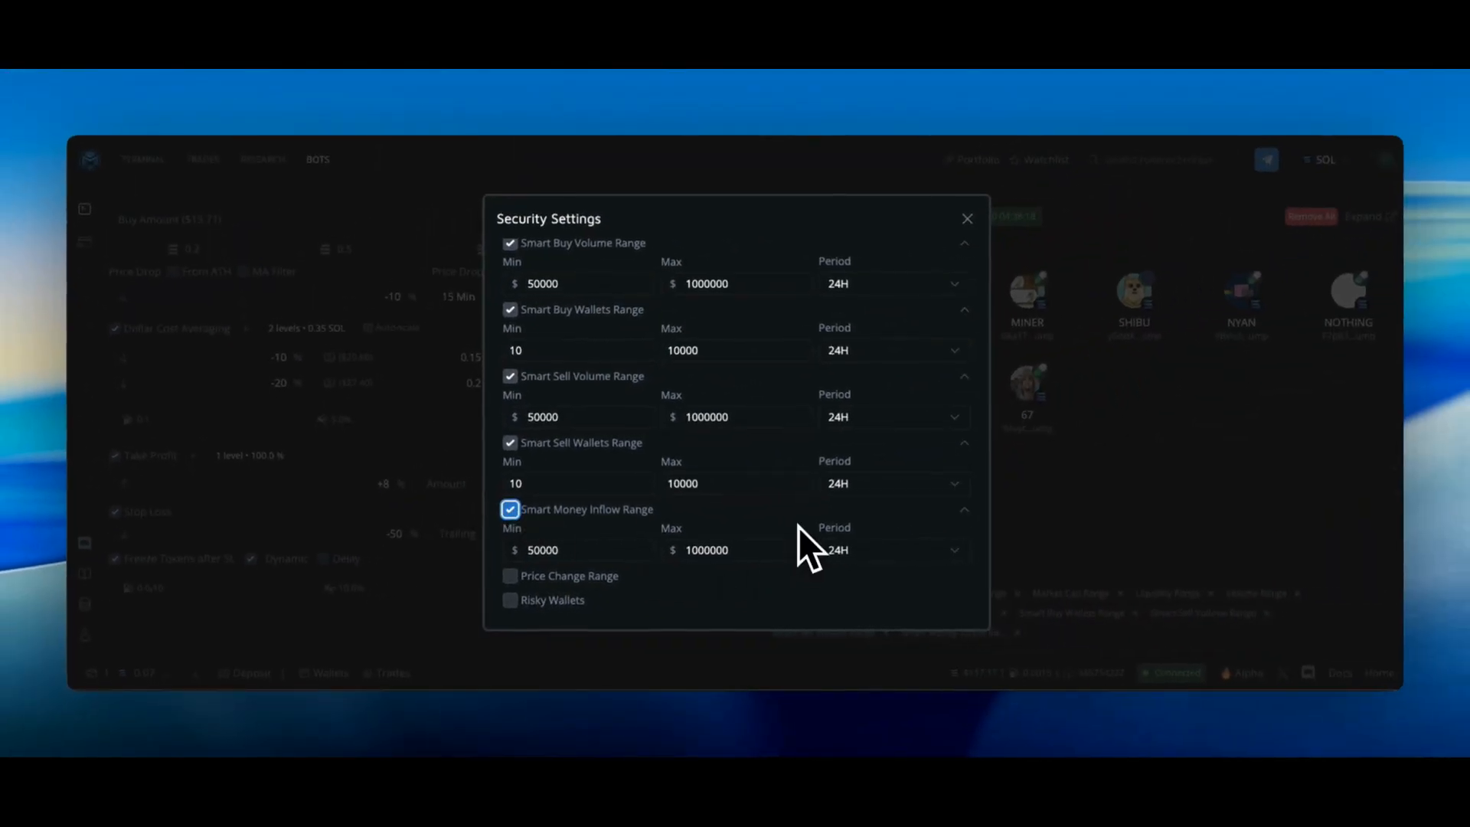
scroll(808, 547, "down", 2)
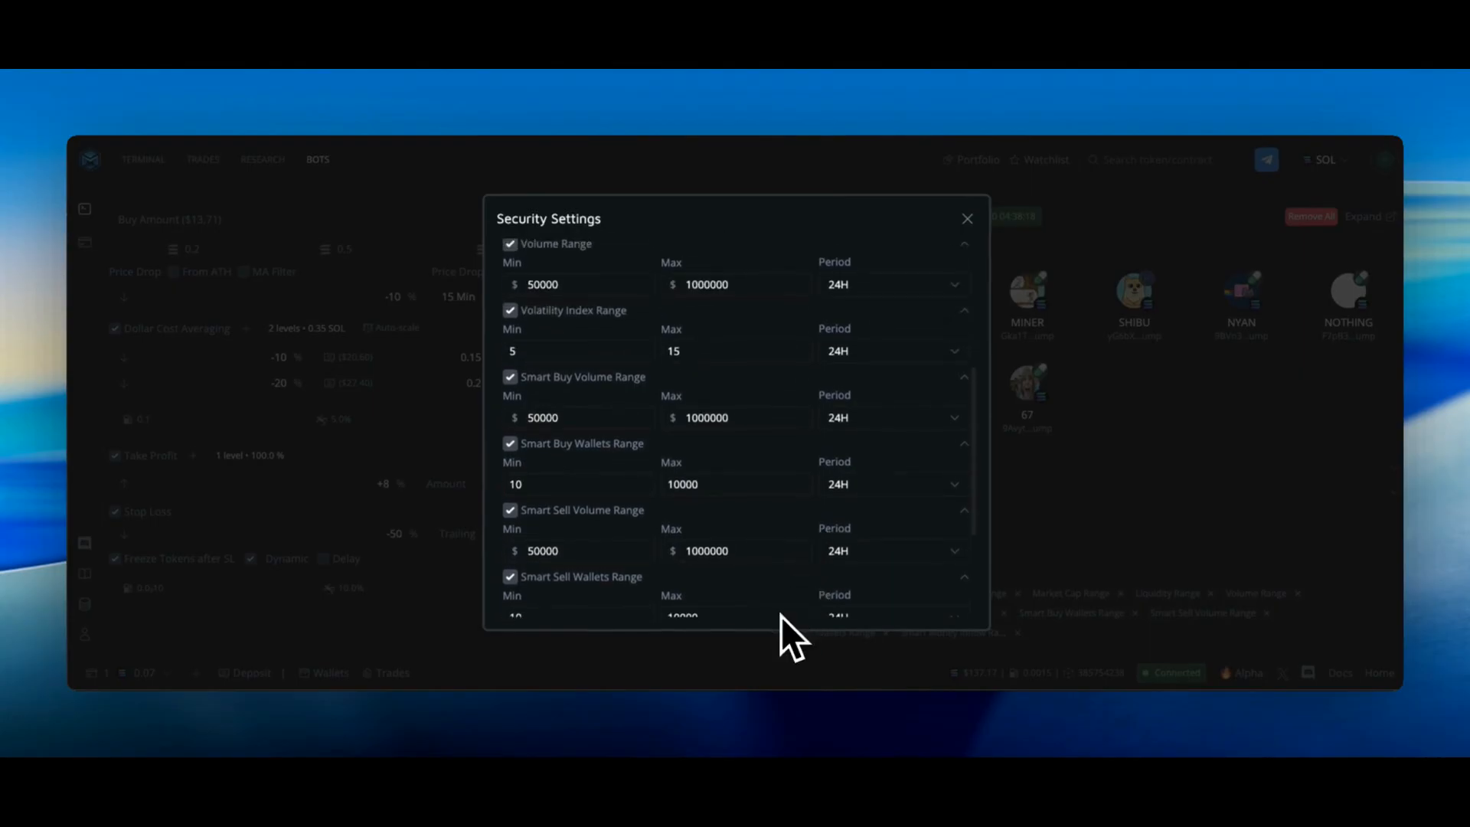
left_click(509, 534)
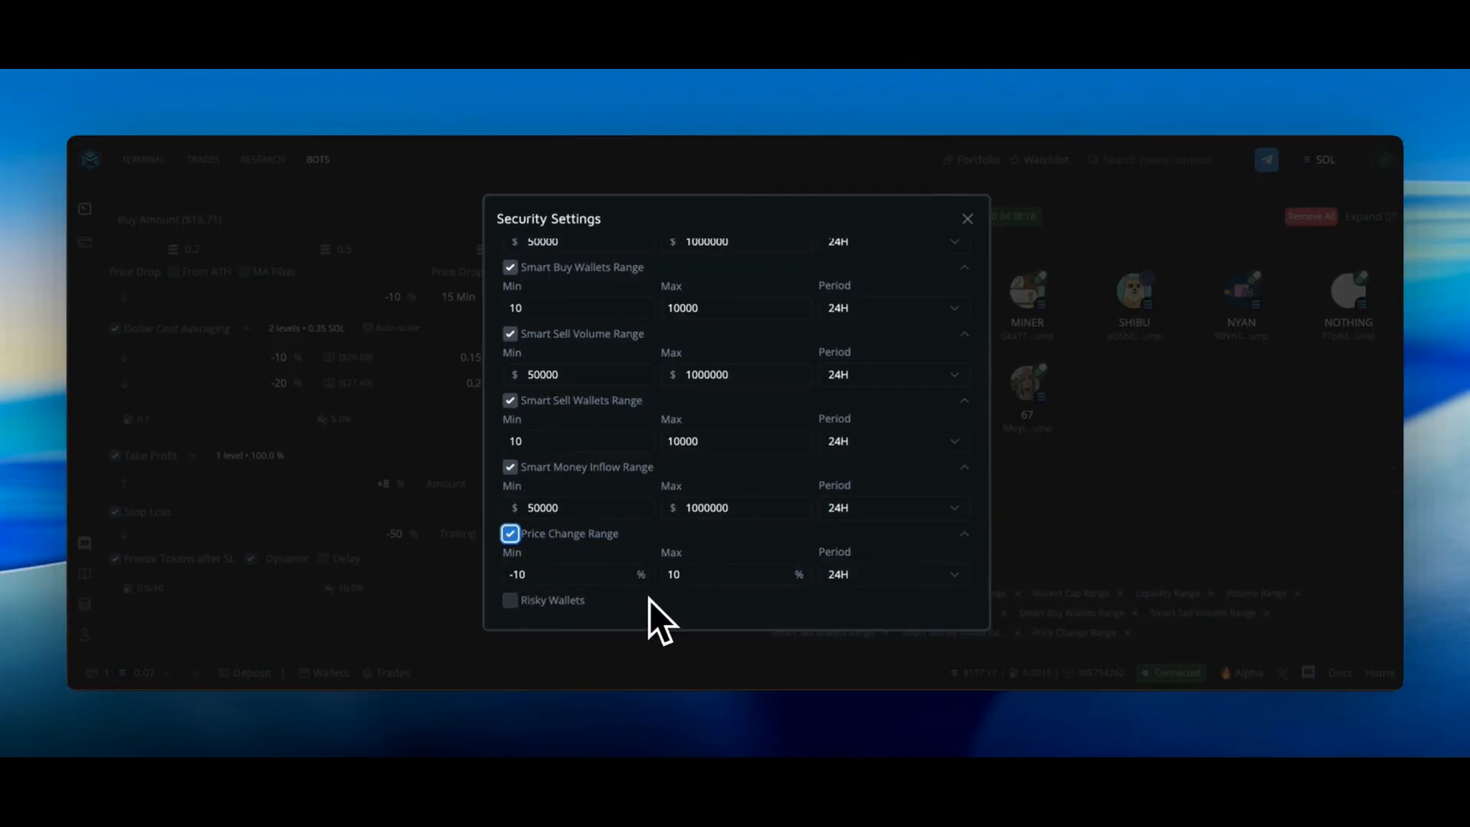
left_click(605, 579)
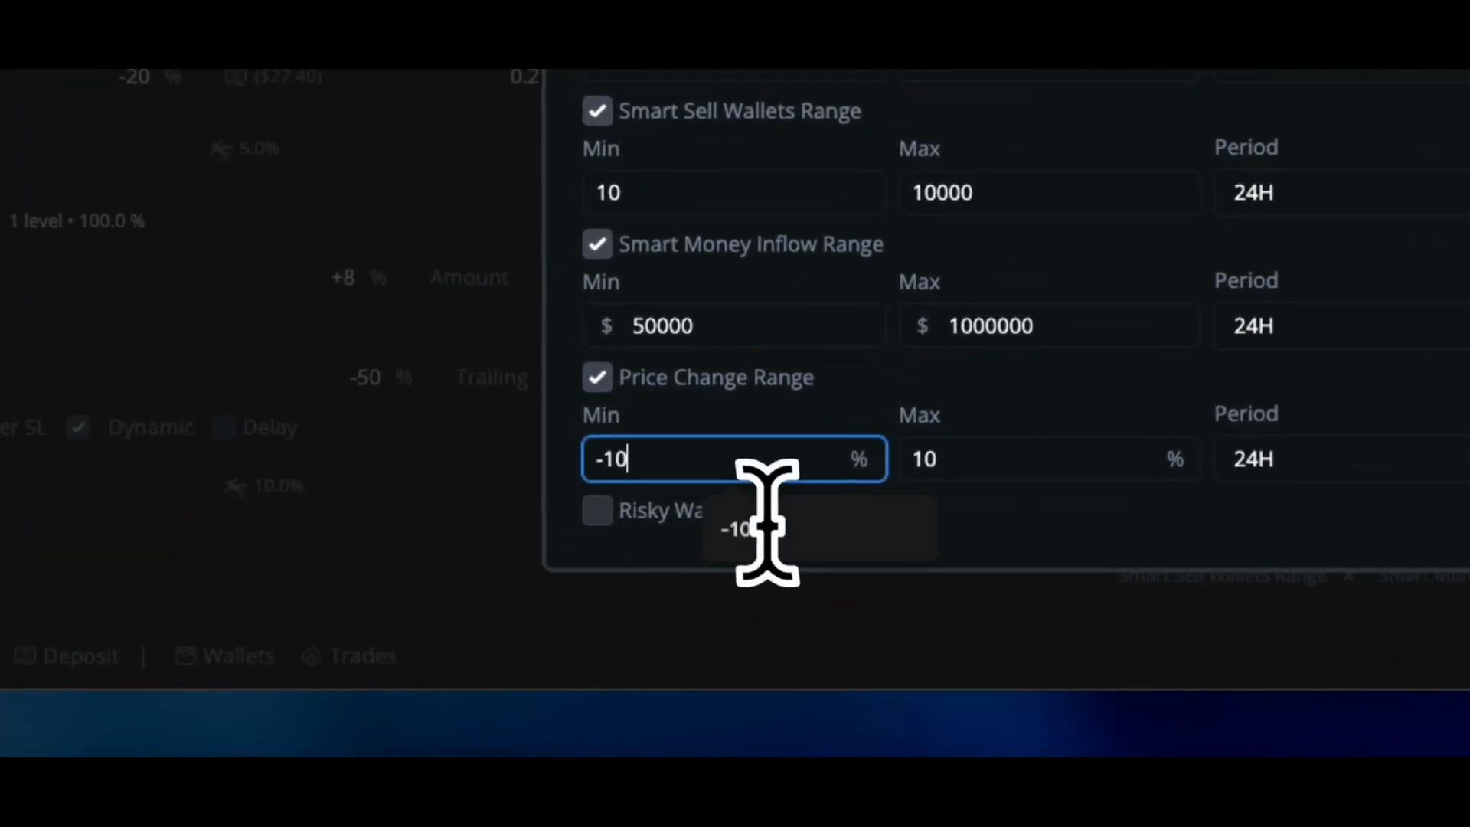
type("0")
left_click(1056, 459)
type("0")
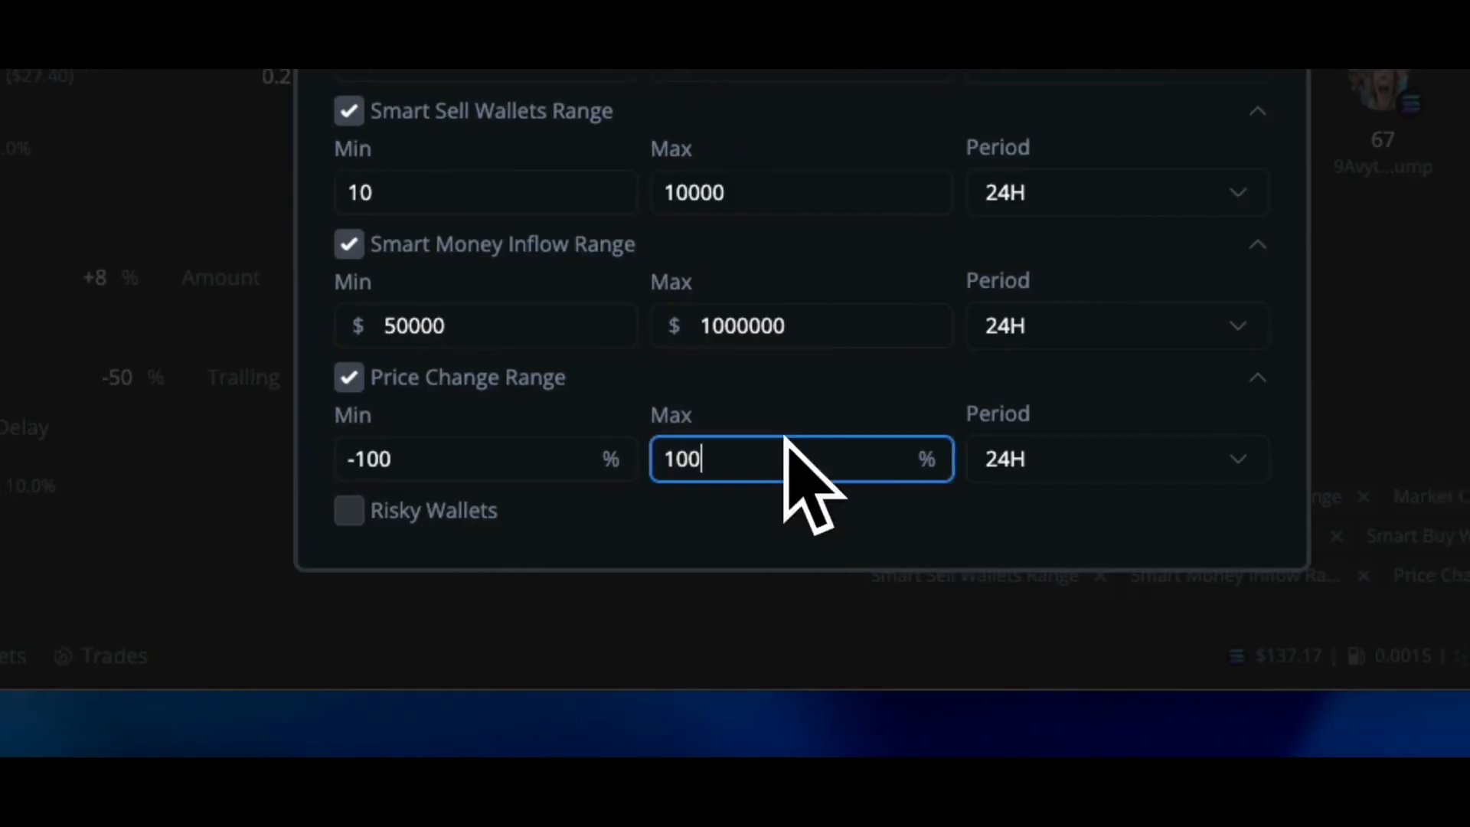
left_click(805, 395)
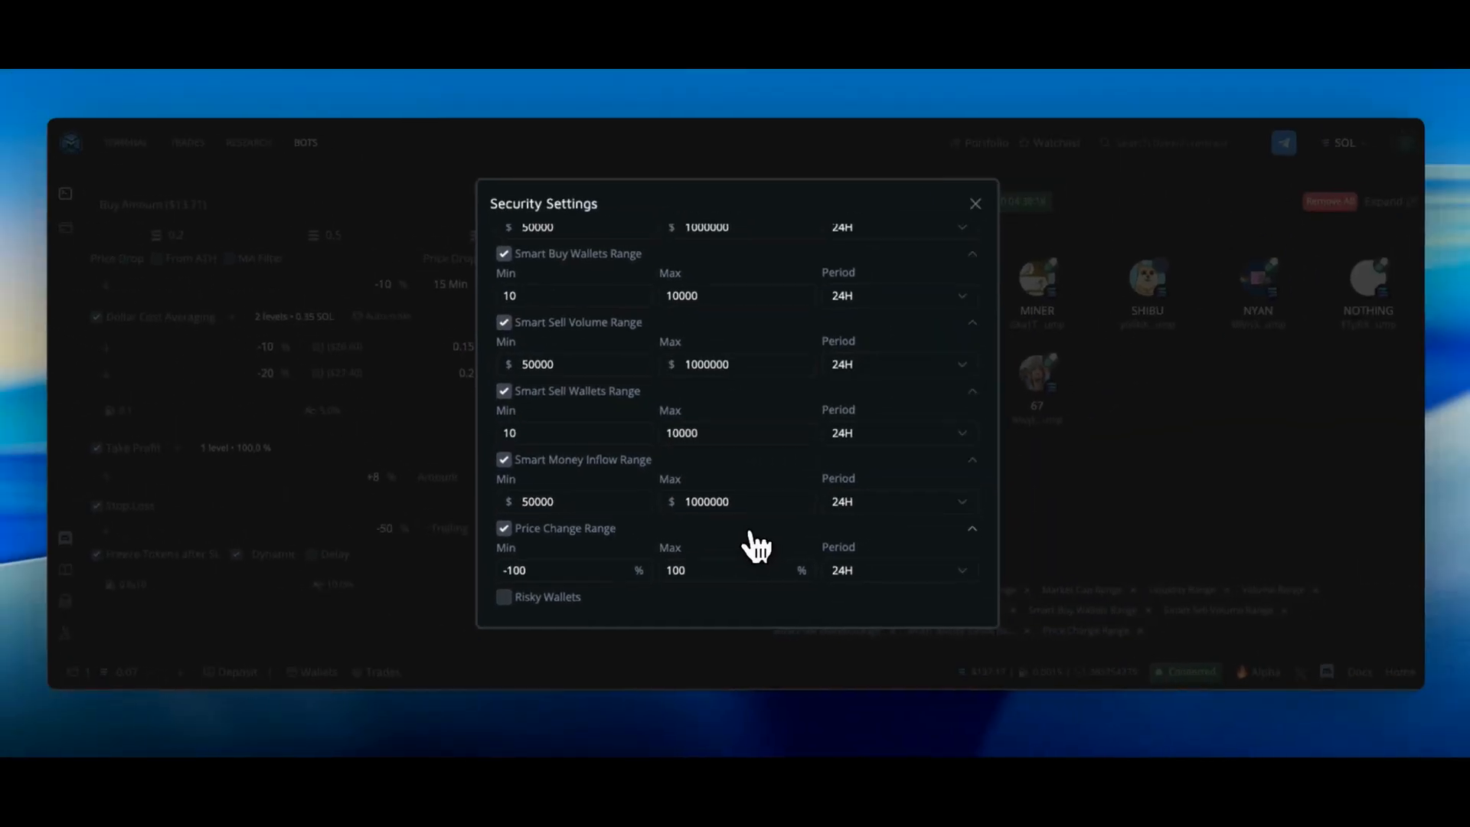
- Enable the Risky Wallets filter with a 20% maximum and the Fresh Wallets filter with a 50% maximum, both over 24H
scroll(720, 613, "down", 1)
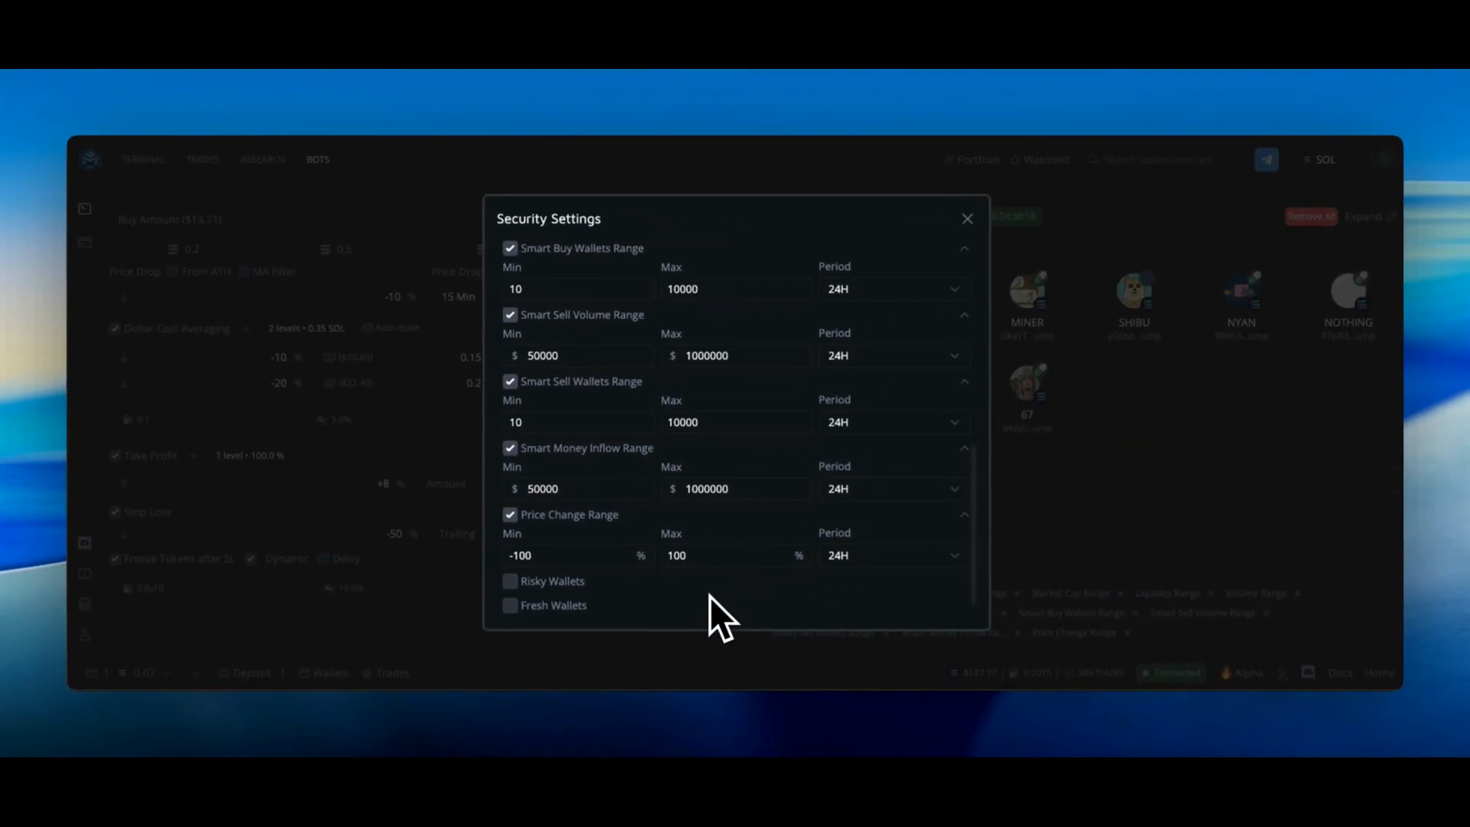
scroll(710, 596, "down", 1)
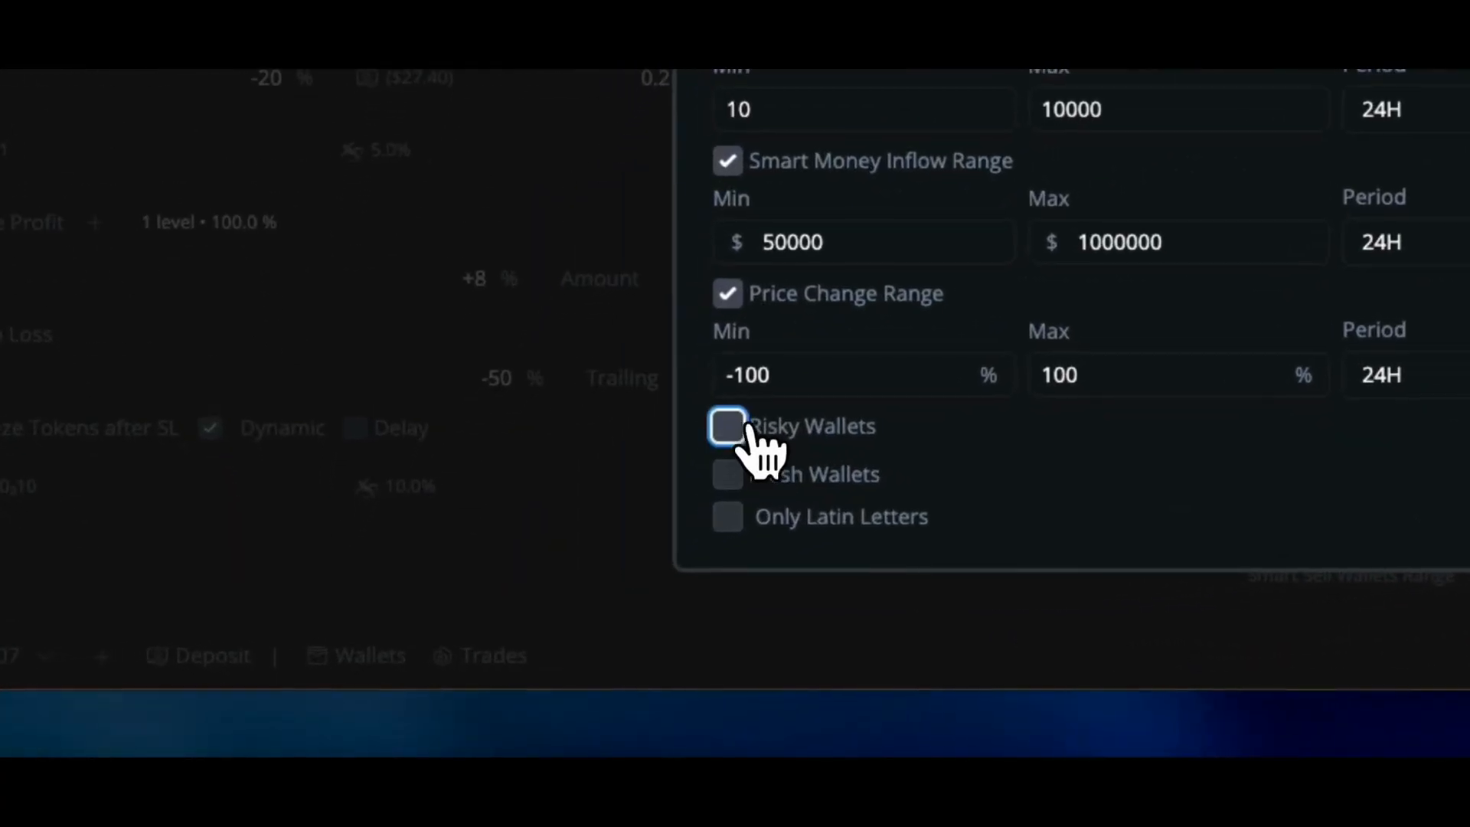
left_click(727, 426)
scroll(748, 453, "down", 2)
left_click(729, 475)
scroll(739, 478, "down", 2)
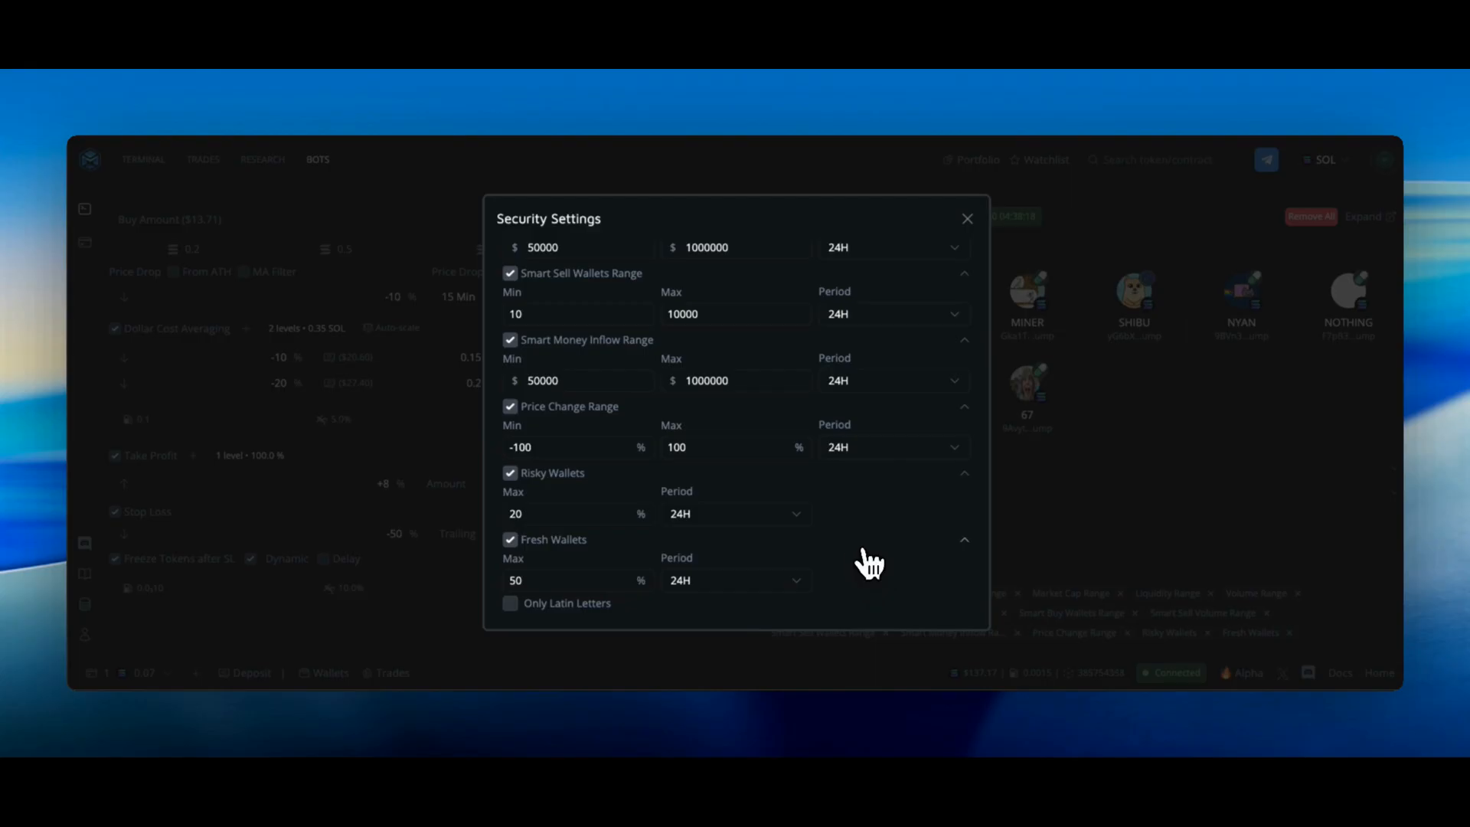
left_click(588, 515)
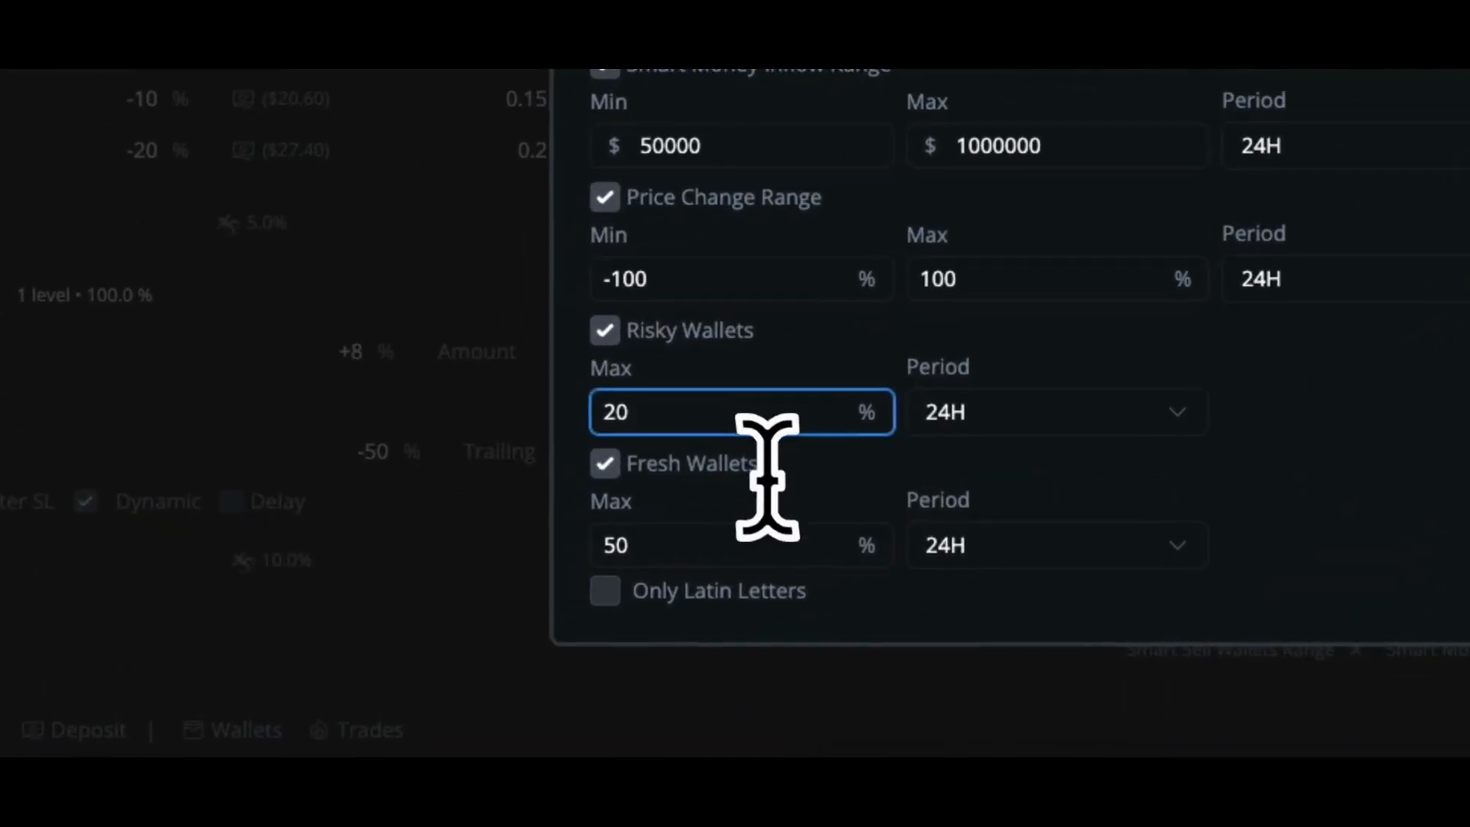
left_click(712, 545)
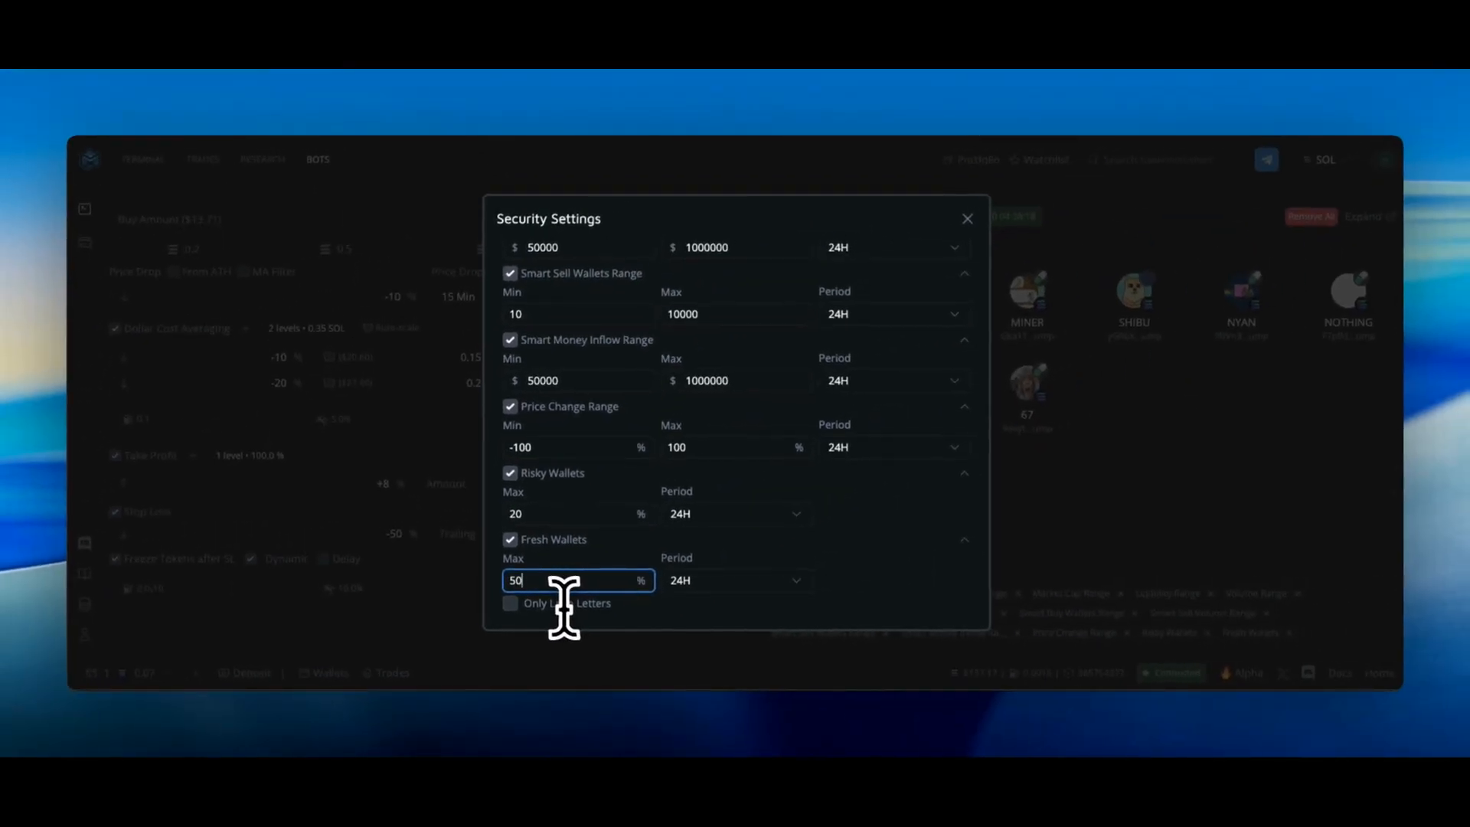
- Enable the Only Latin Letters filter and close the security settings
left_click(517, 604)
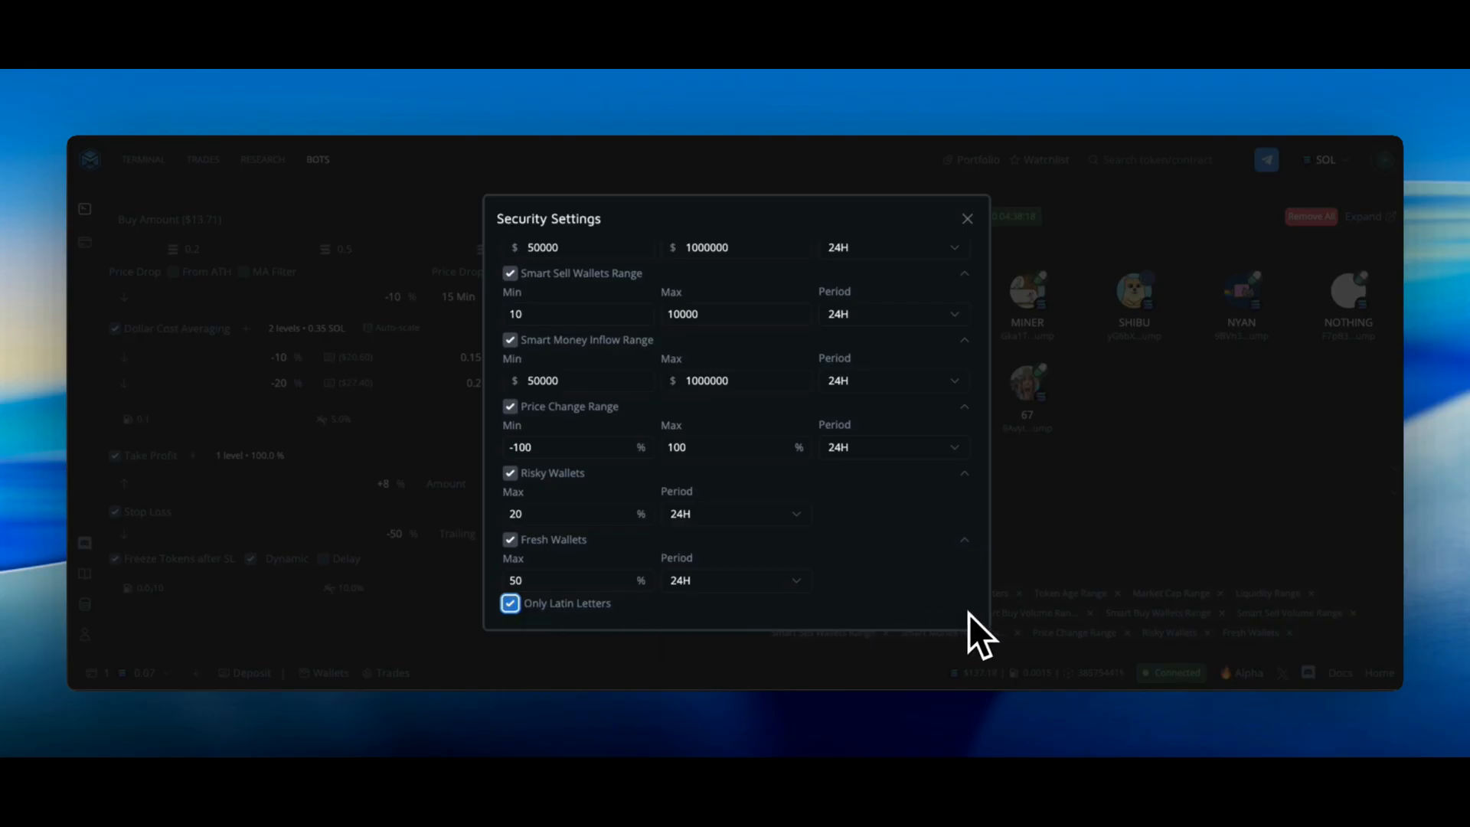
left_click(1067, 549)
- Remove the Dex and Only Latin Letters filters from the bot's active security filters
scroll(1070, 549, "down", 1)
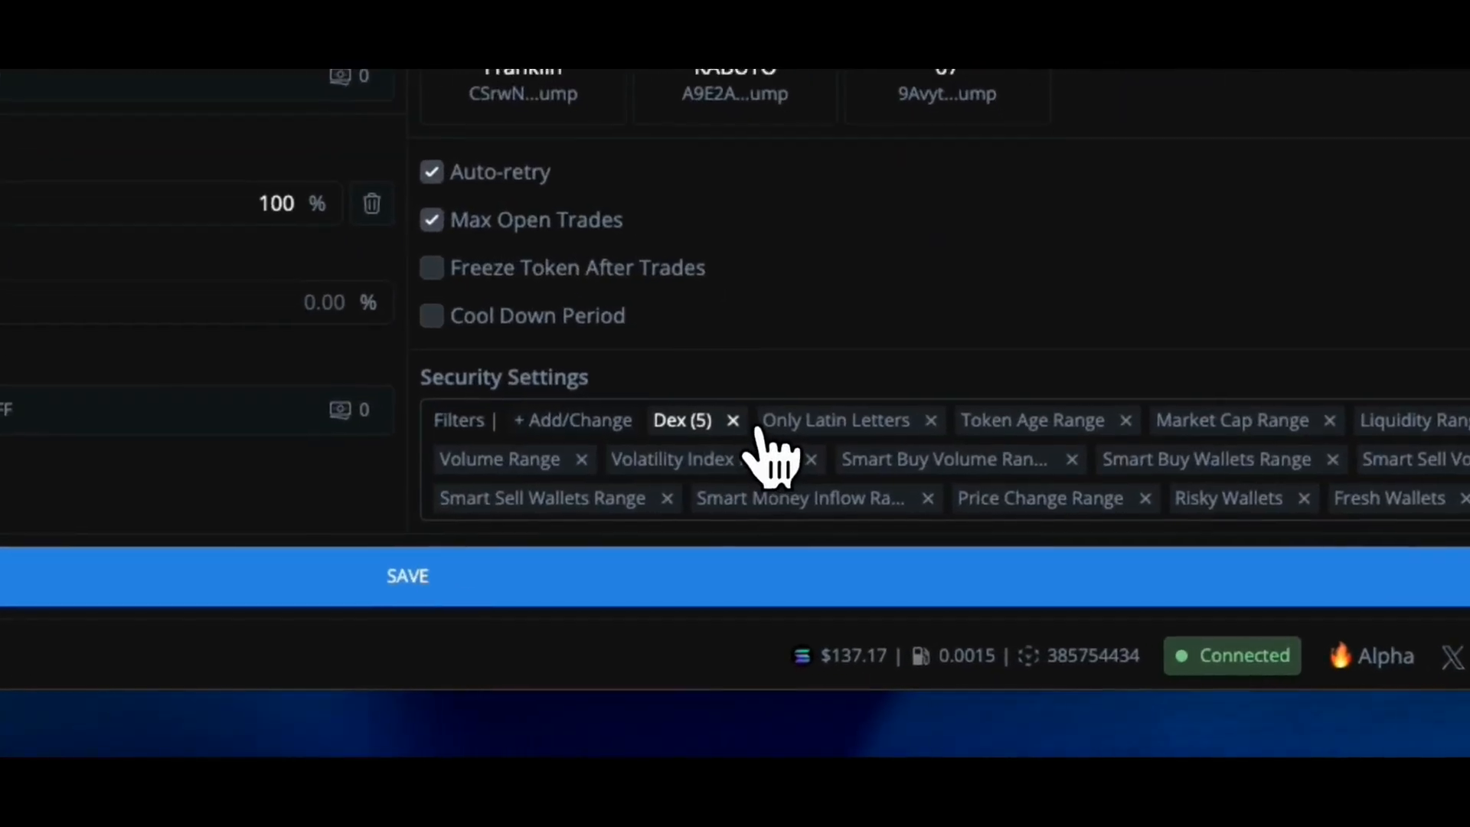
left_click(919, 554)
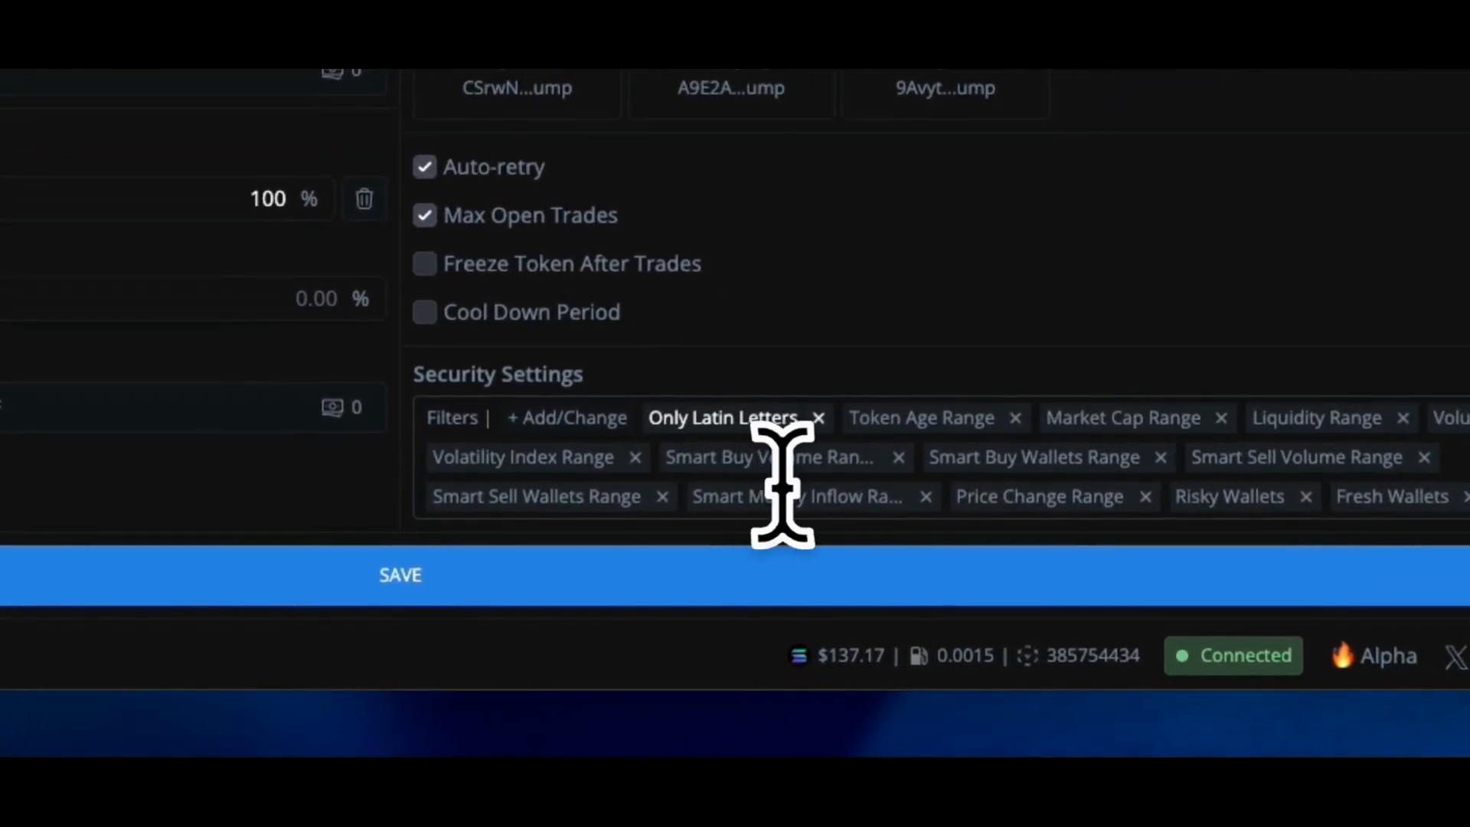
left_click(818, 417)
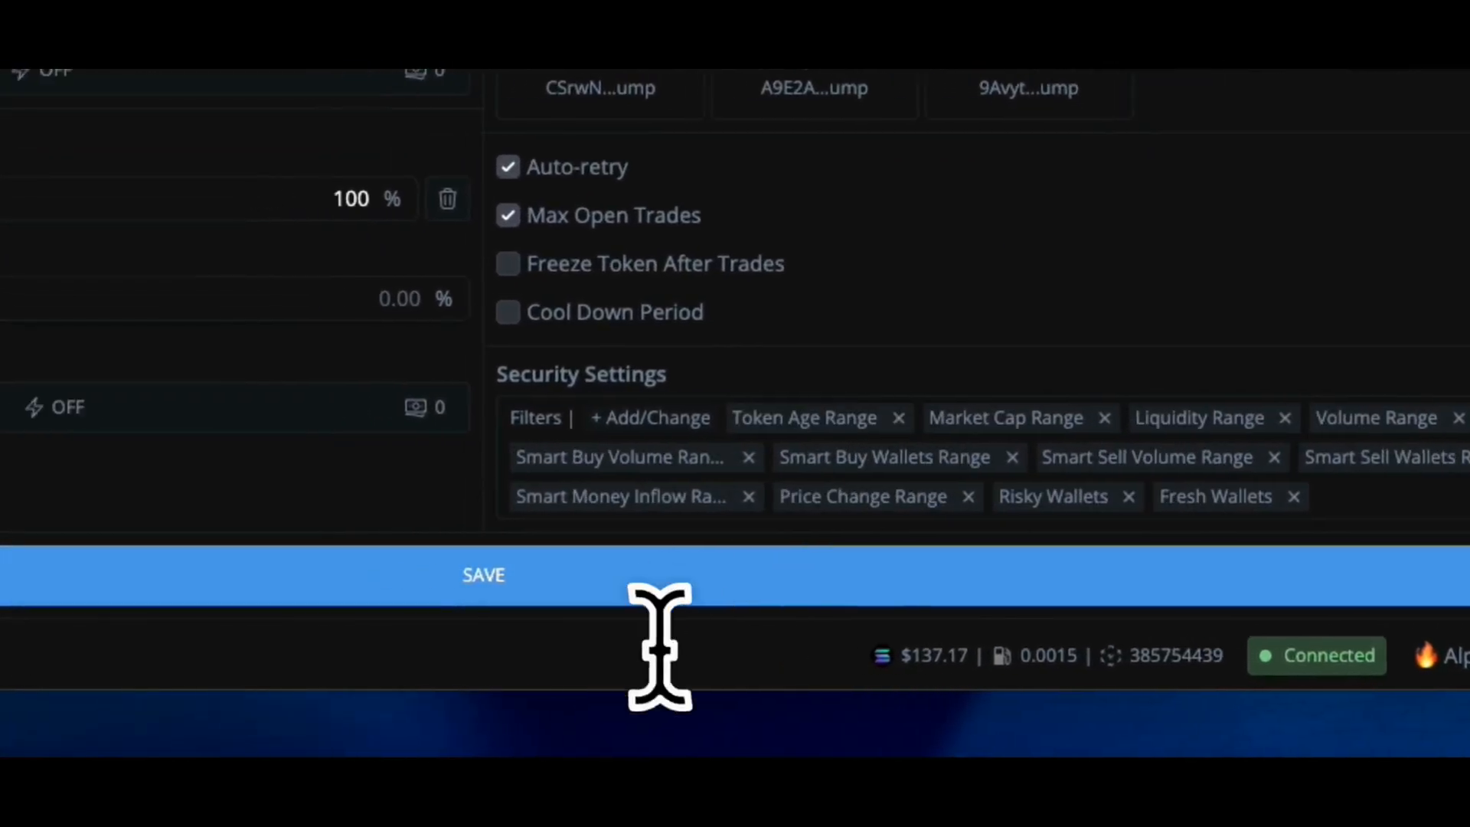
- Save the bot's edited configuration, review the safety measures in the change summary and confirm the changes
left_click(475, 578)
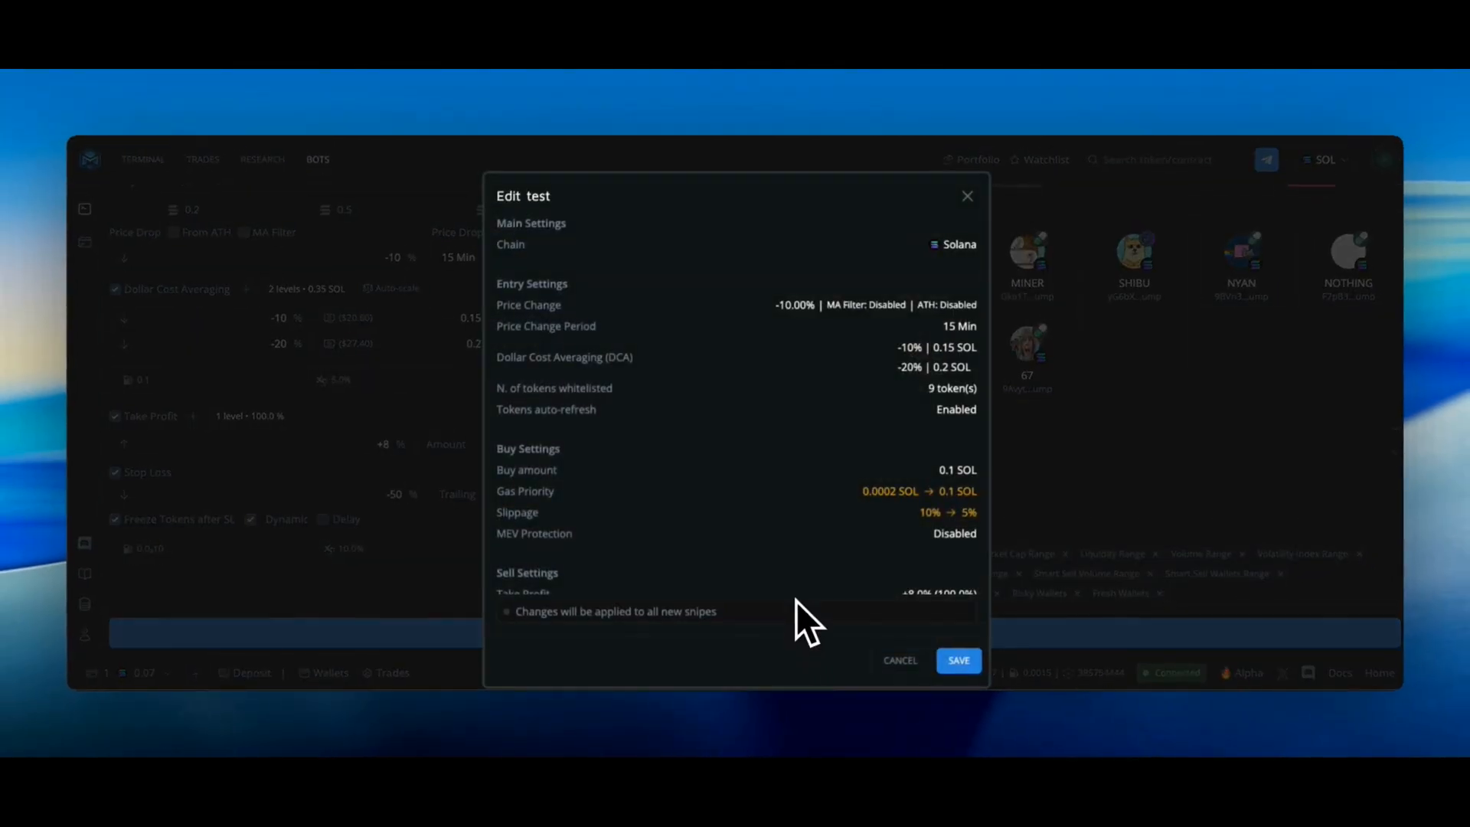
scroll(798, 595, "down", 10)
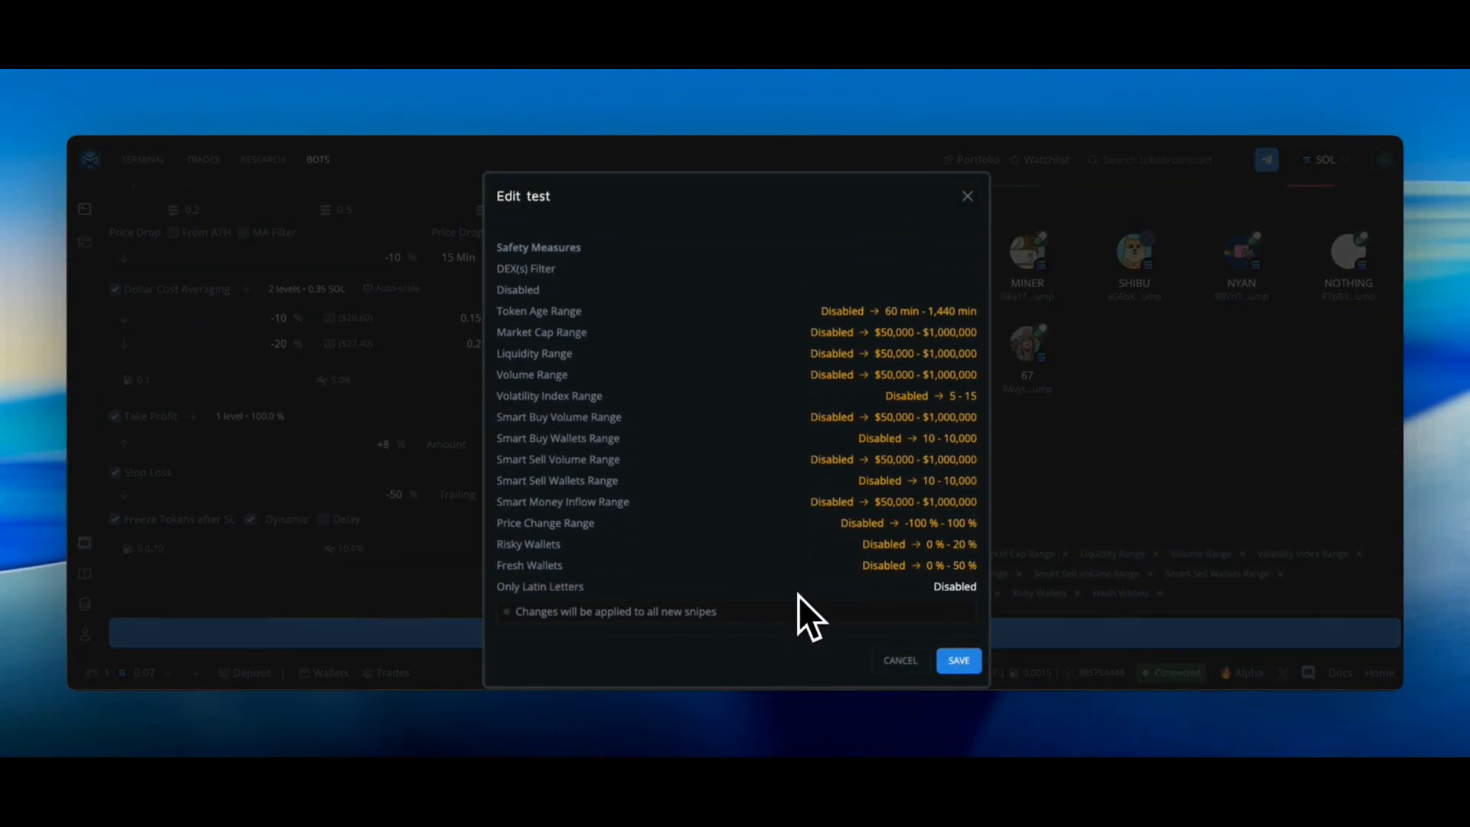
left_click(955, 665)
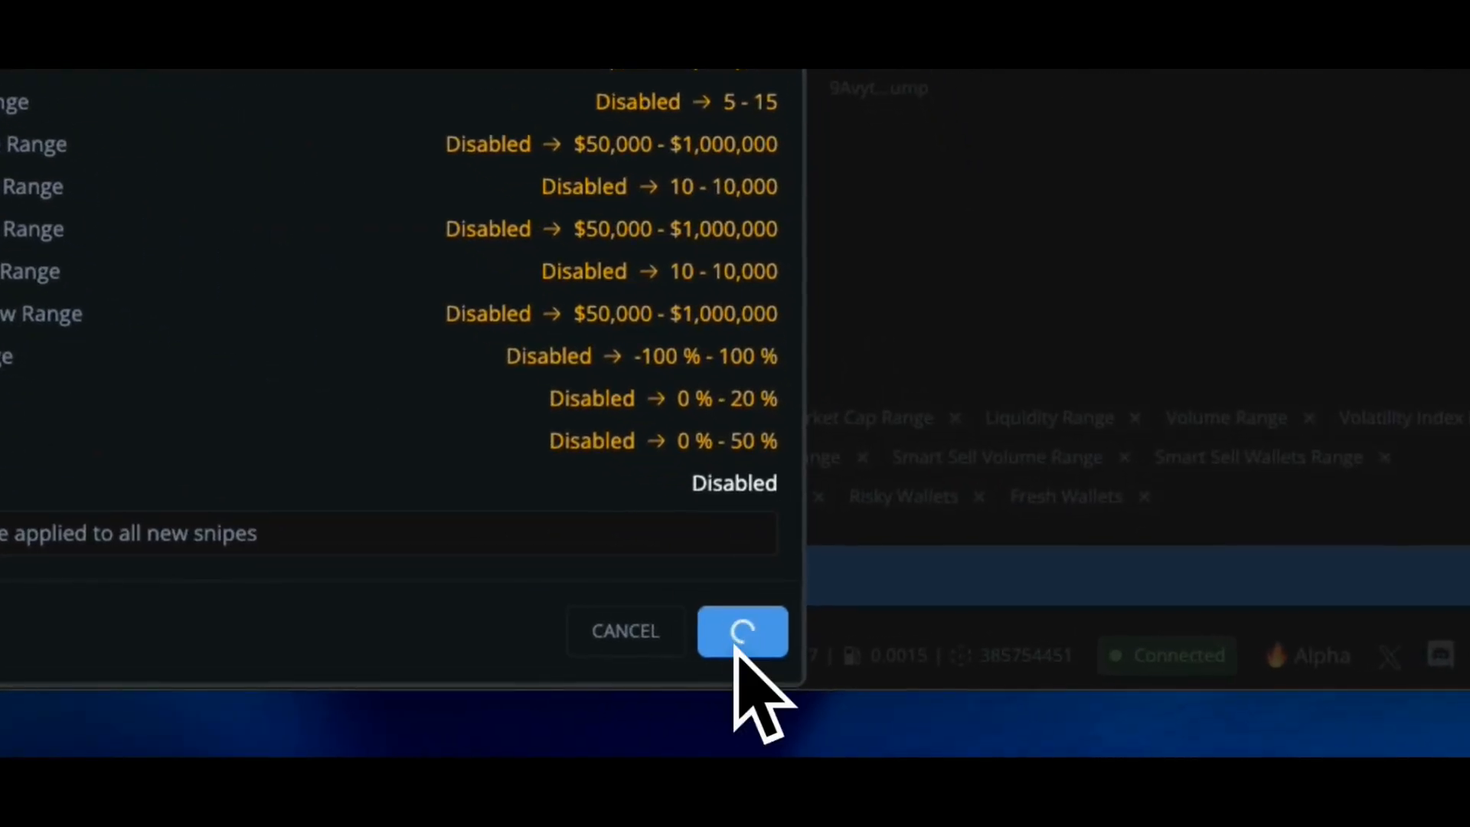